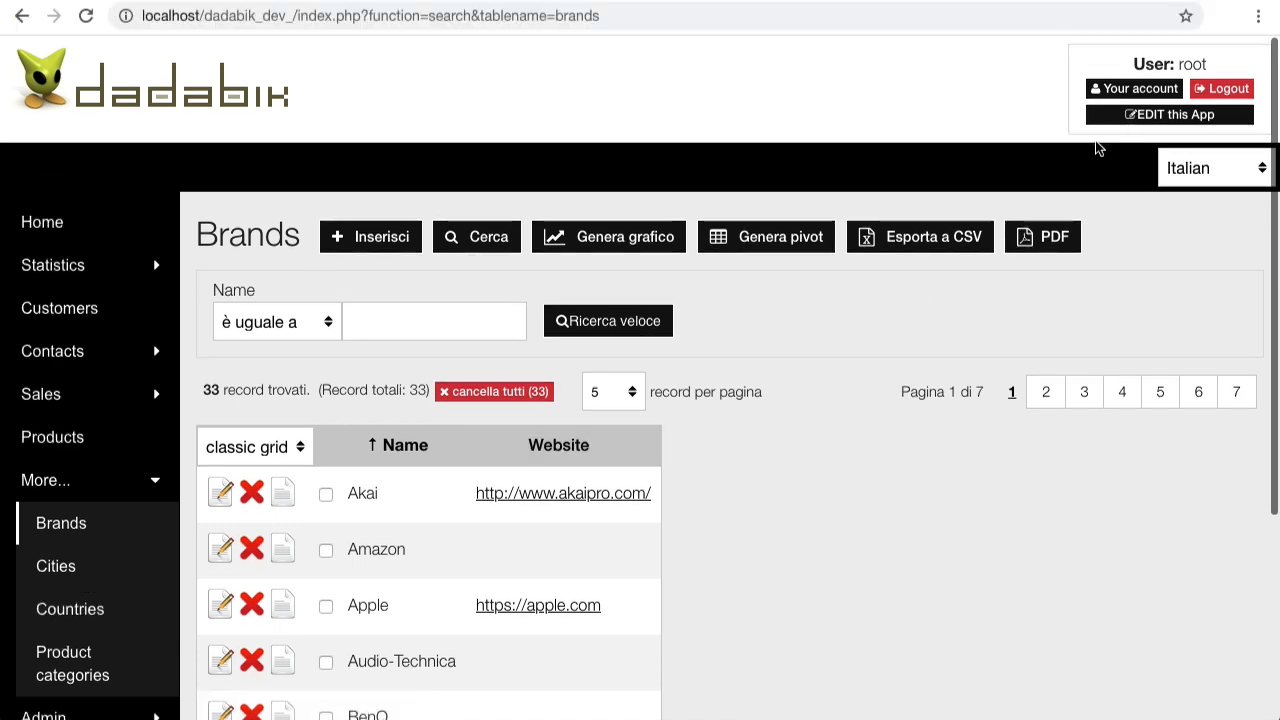
Step: Open the Cities table from the sidebar, listing 9651 records sorted by name
scroll(112, 547, down, 1)
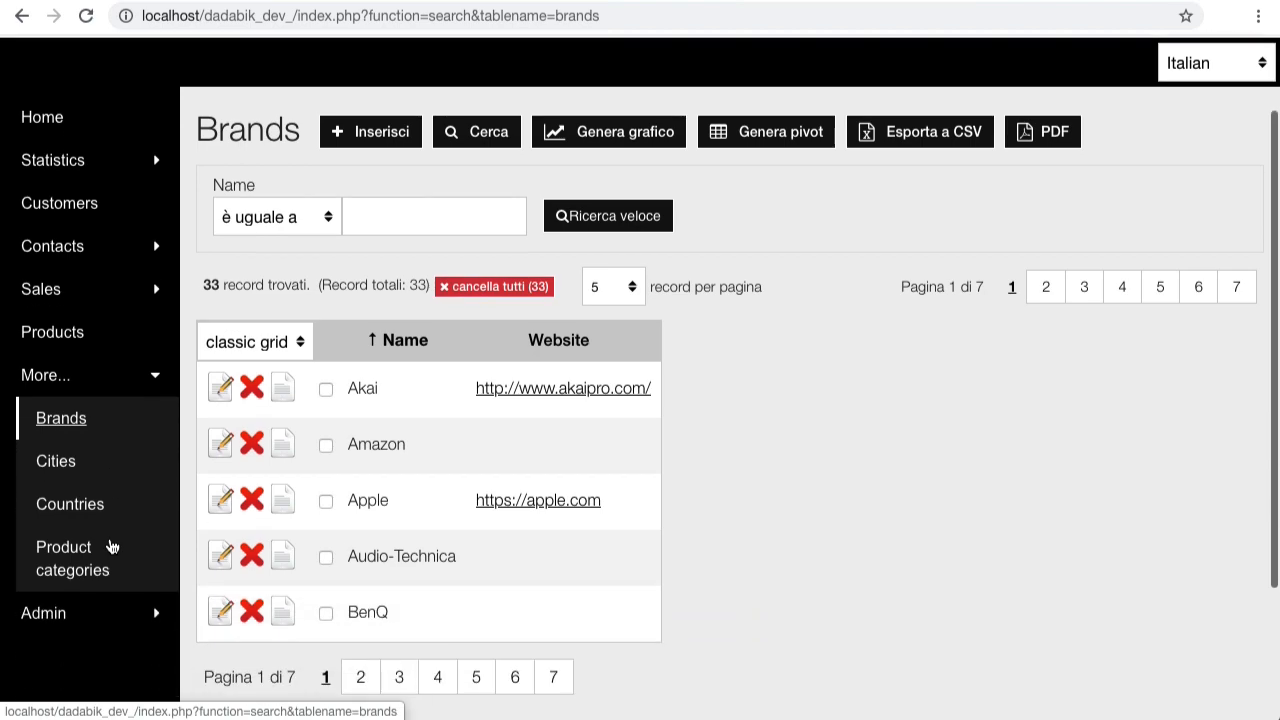
click(57, 459)
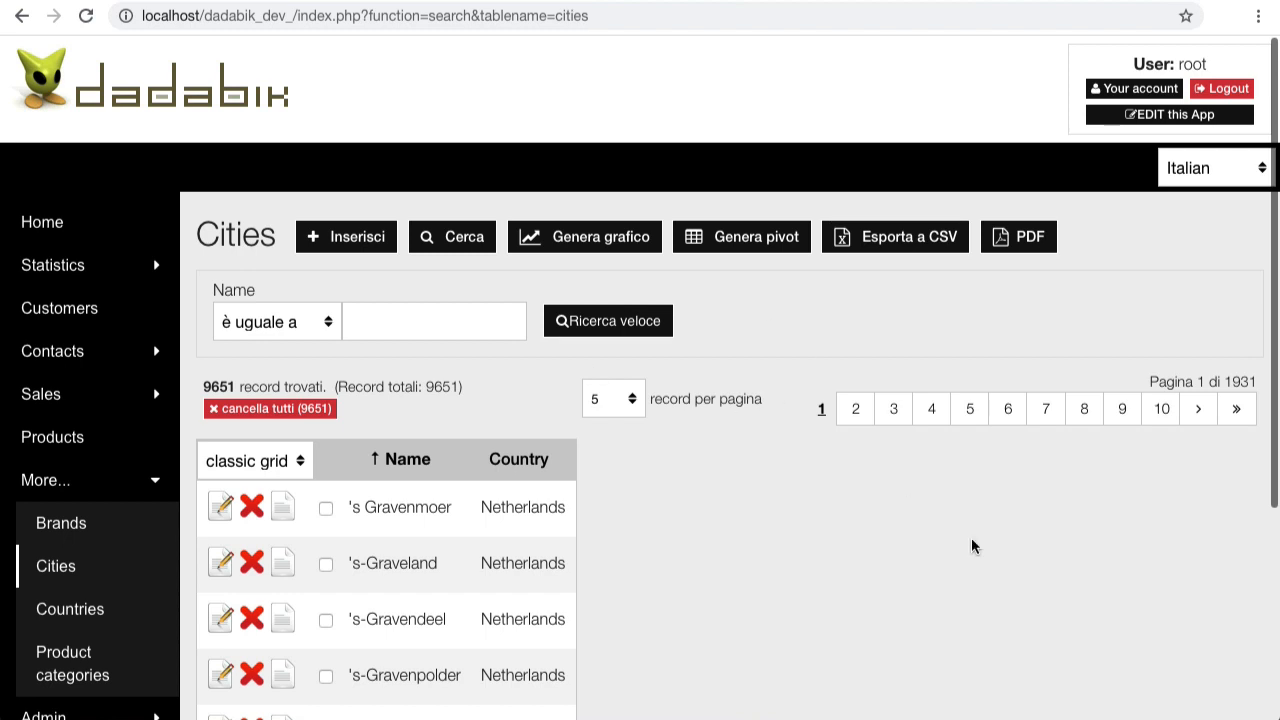
Step: Enter the admin area and review the cities fields id_city, desc_city and id_country_city
click(1121, 119)
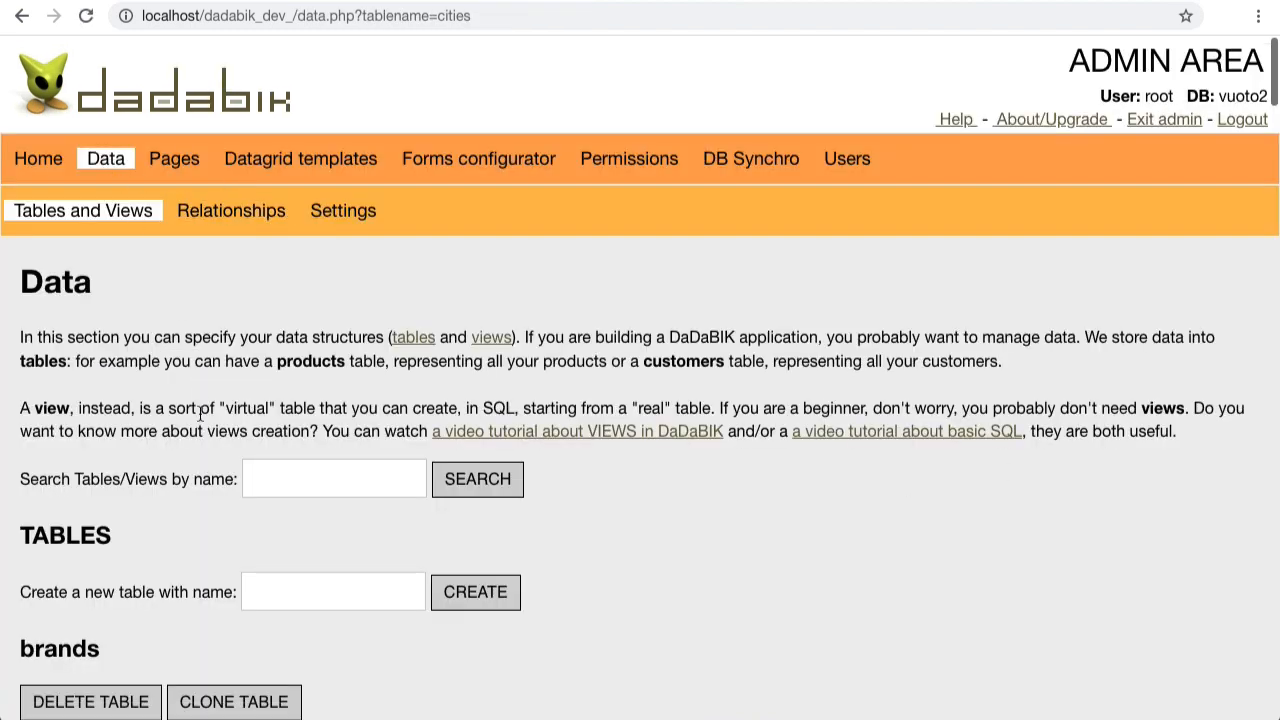
scroll(200, 412, down, 3)
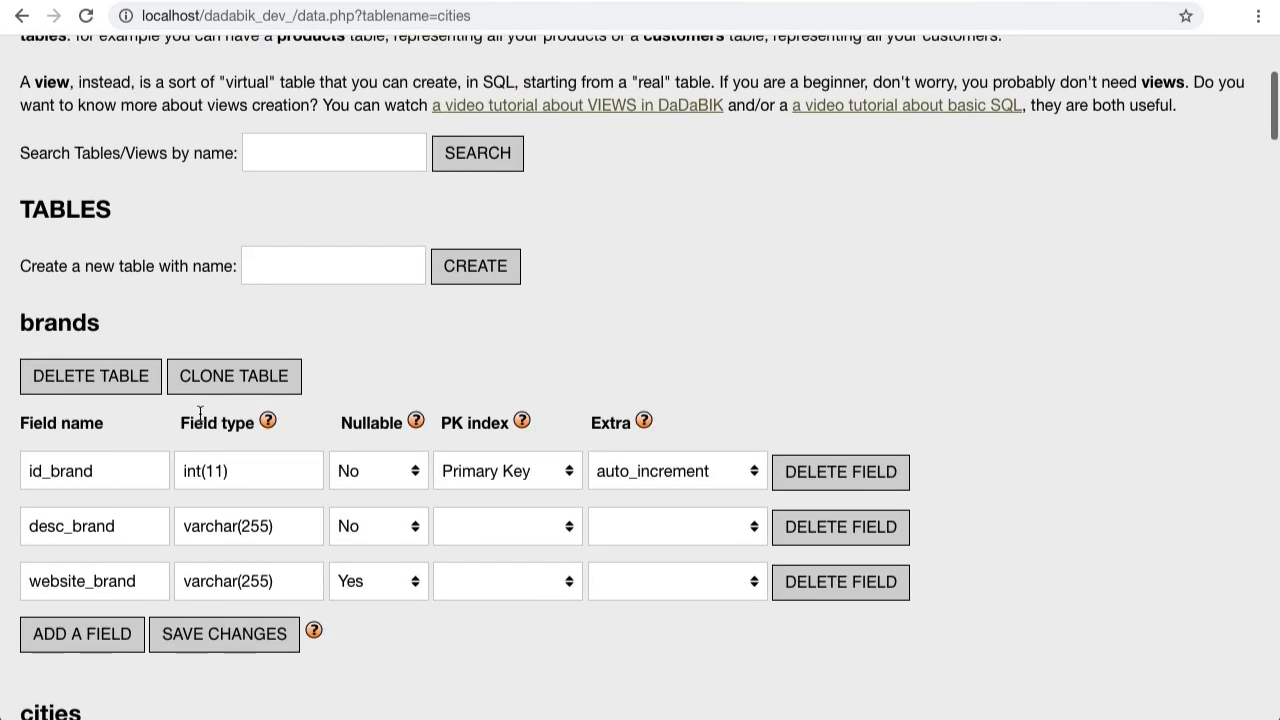
scroll(200, 412, down, 4)
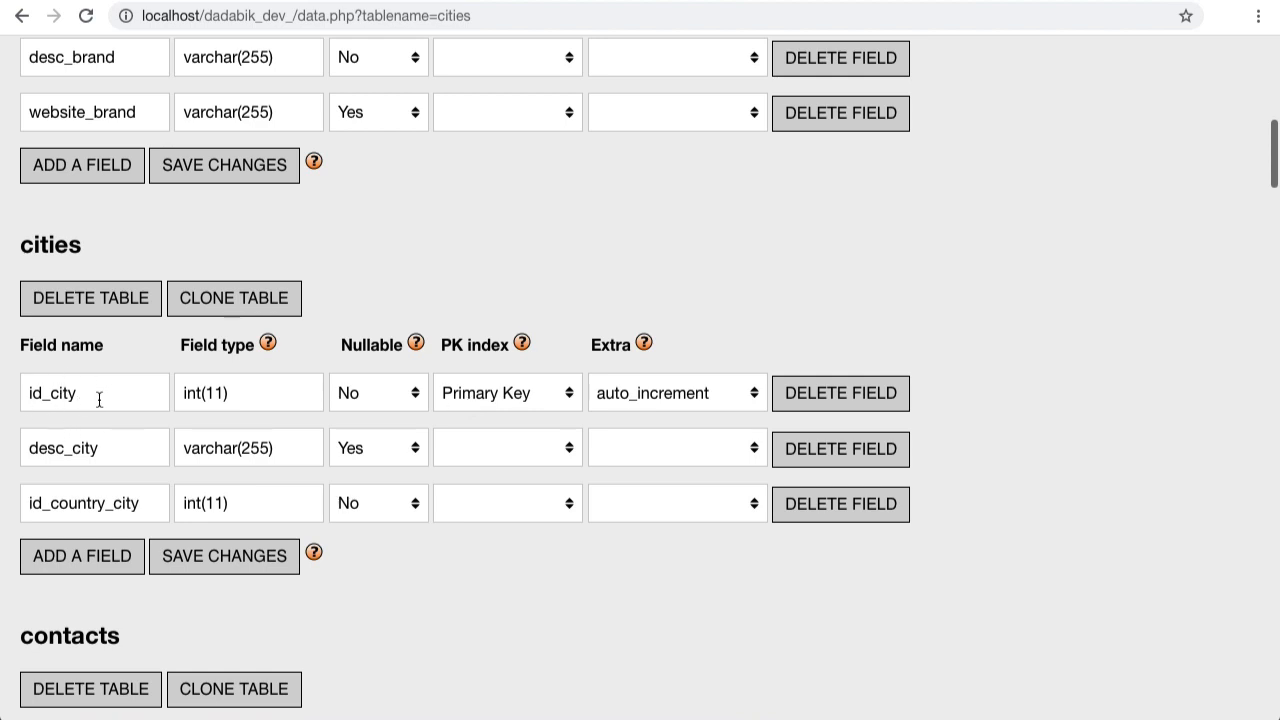
scroll(632, 439, up, 8)
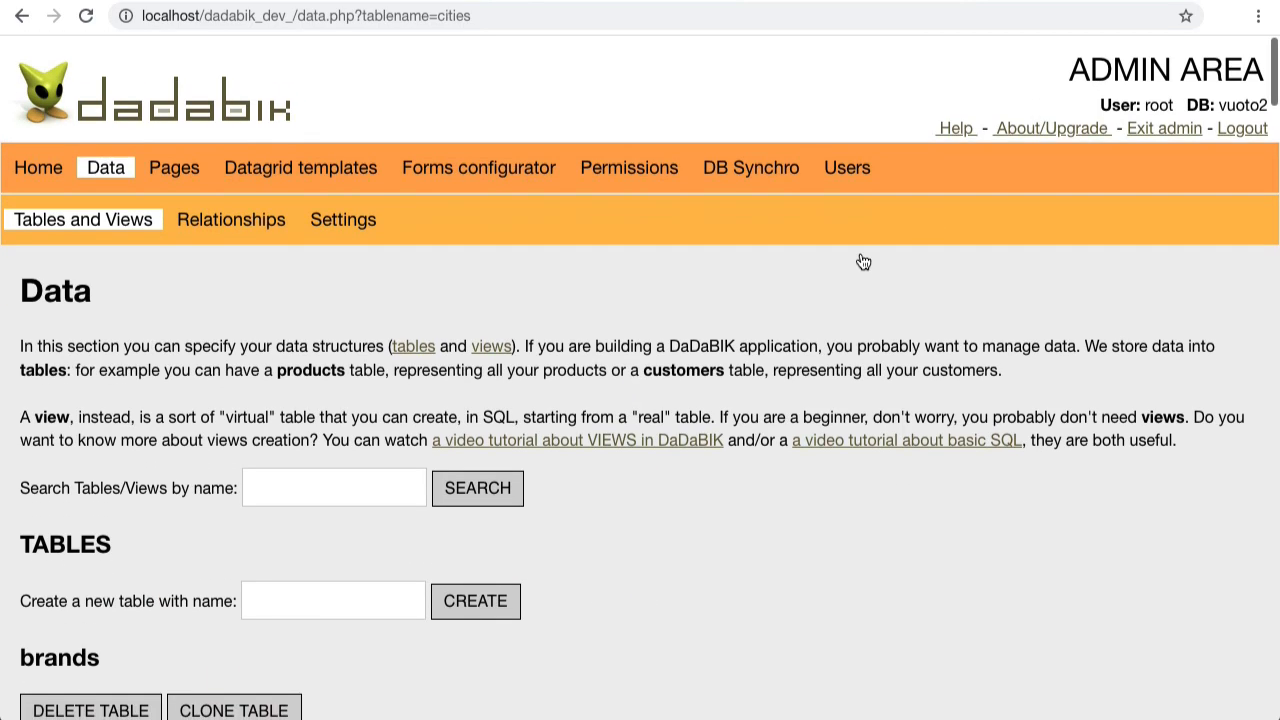
Step: Look over the id_city form configuration for cities, then go to its Permissions page
click(464, 162)
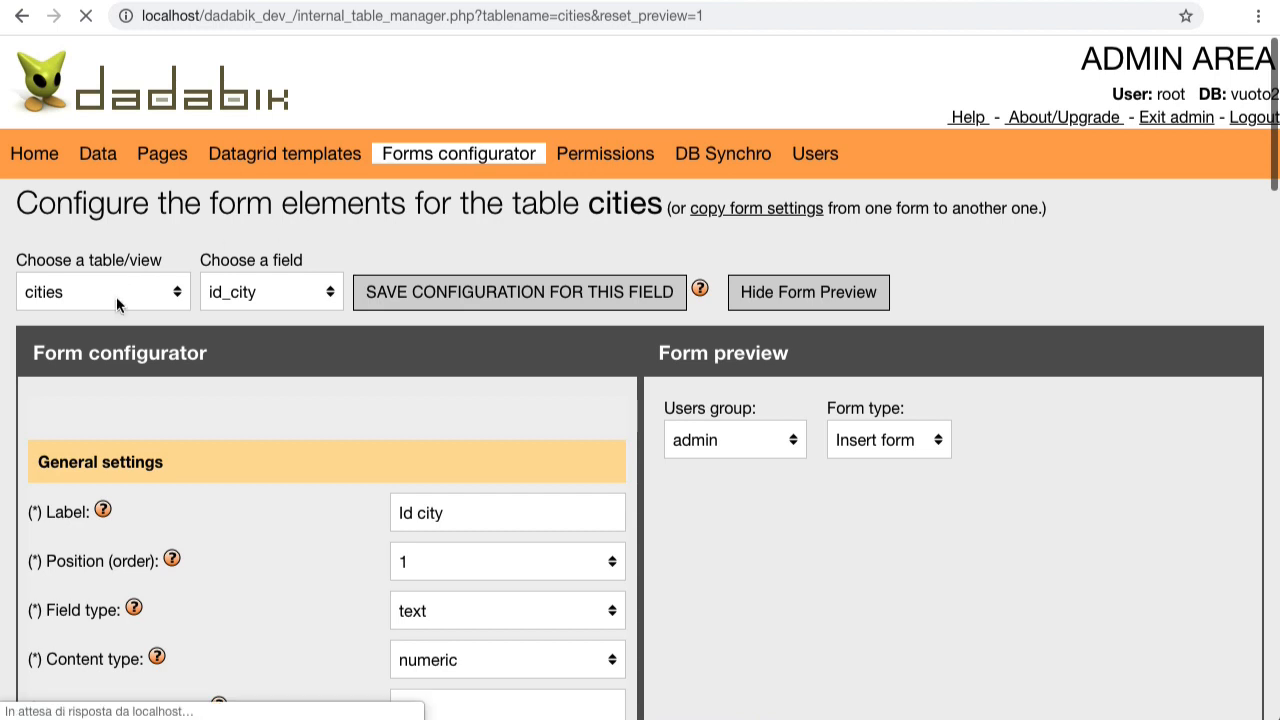
scroll(279, 358, down, 2)
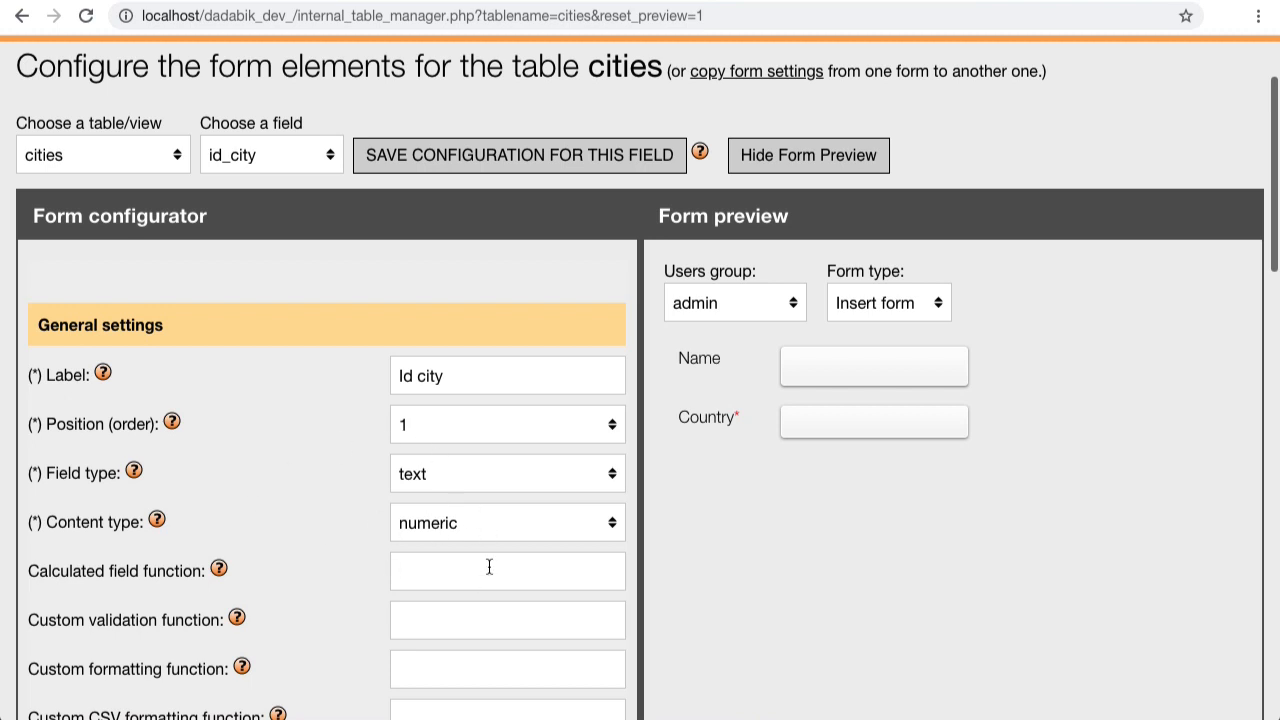
scroll(489, 567, up, 3)
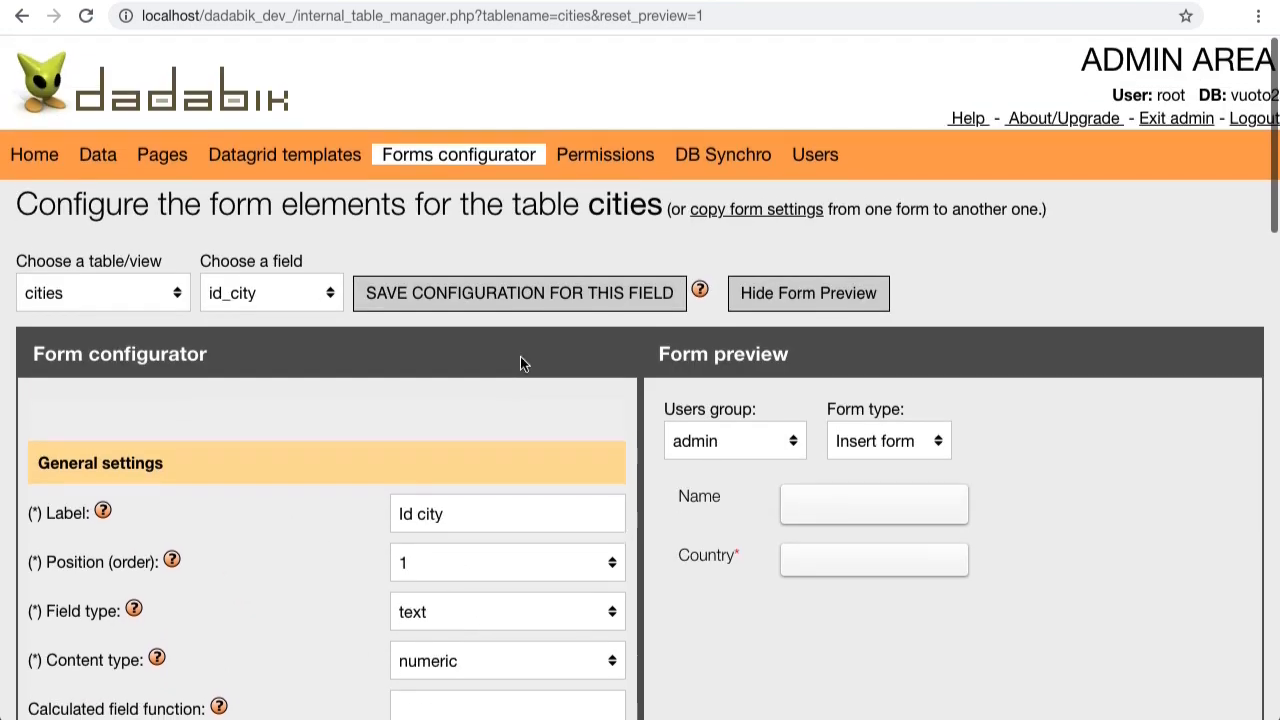
click(612, 160)
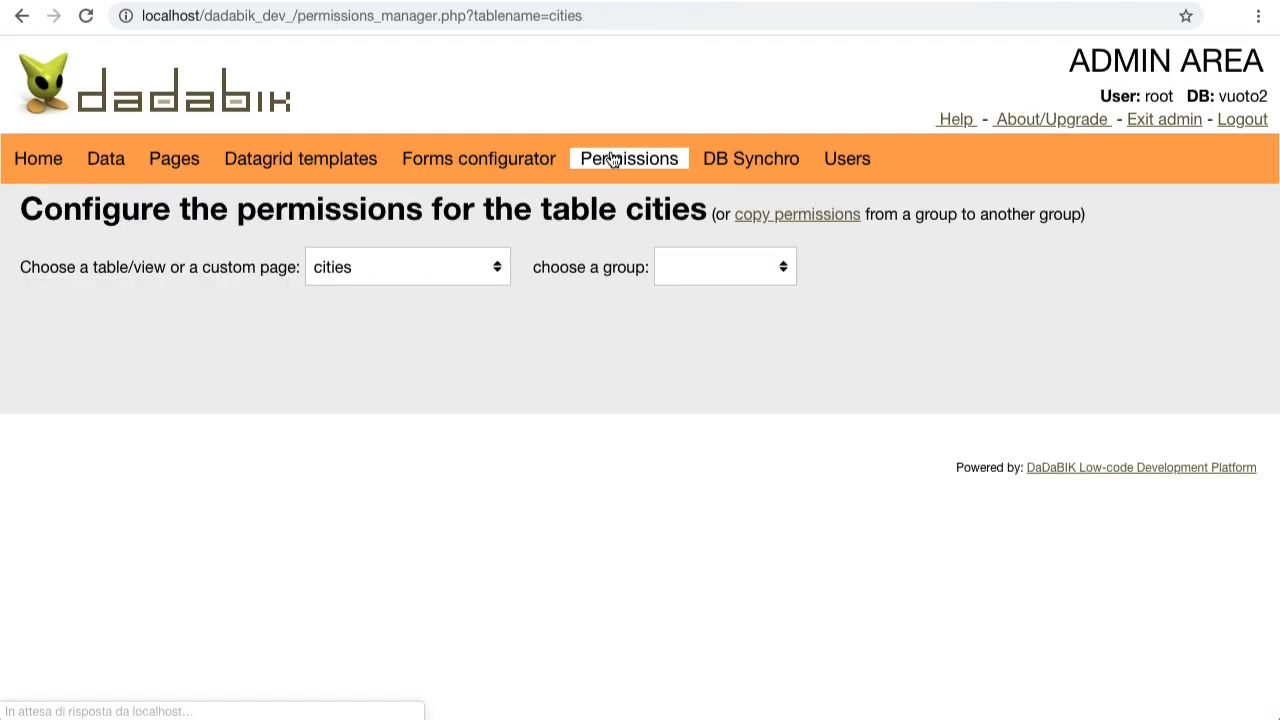
Step: Show the admin group's cities permissions: id_city No in every form, desc_city Yes
click(704, 267)
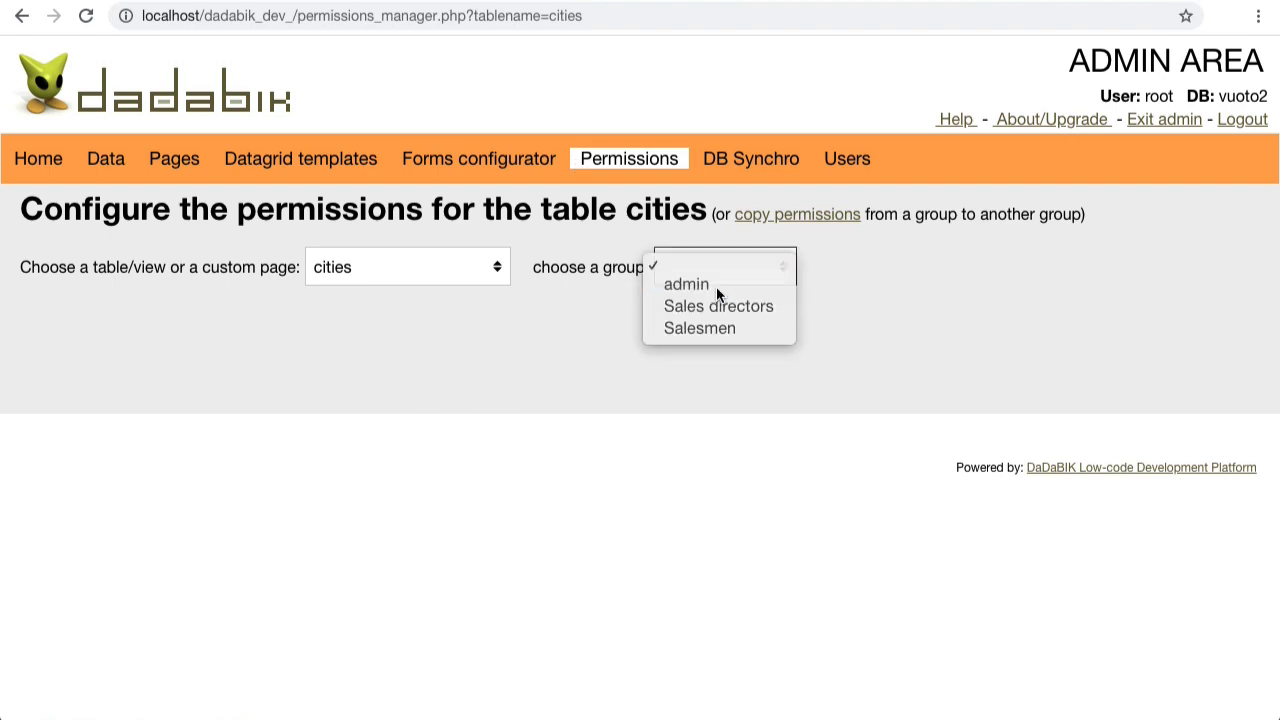
click(716, 286)
scroll(479, 430, down, 3)
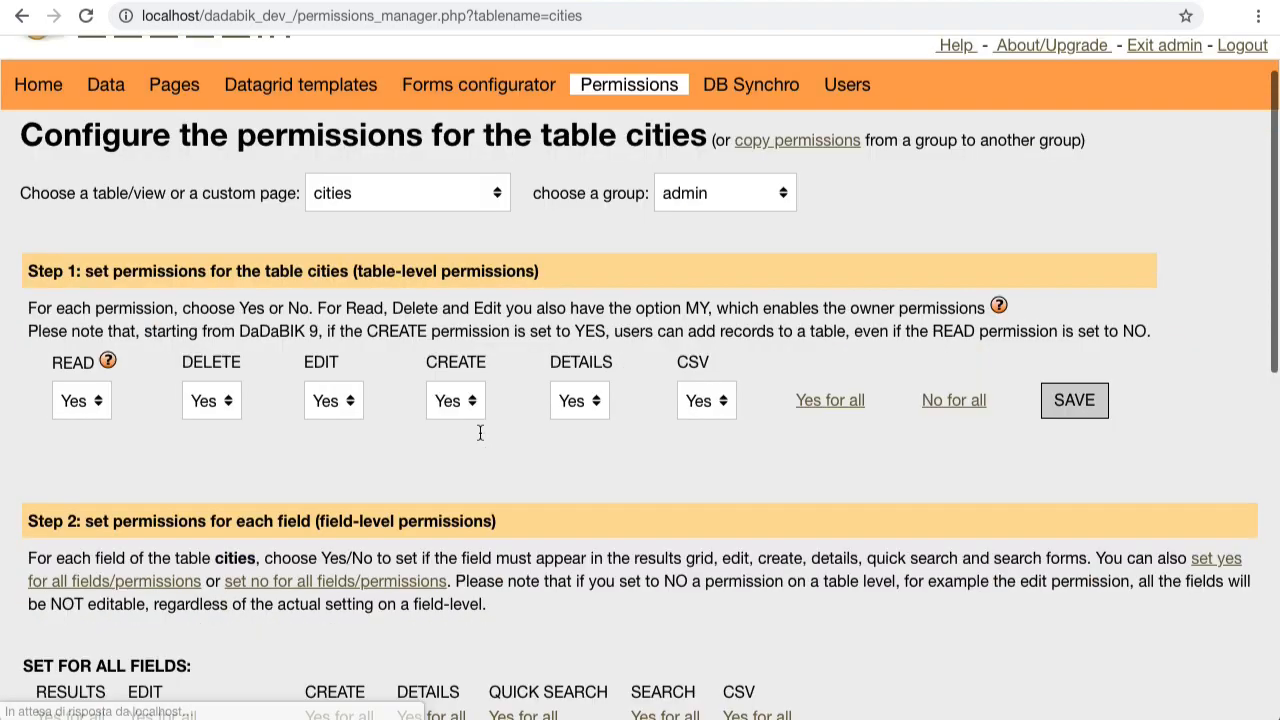
scroll(479, 430, down, 3)
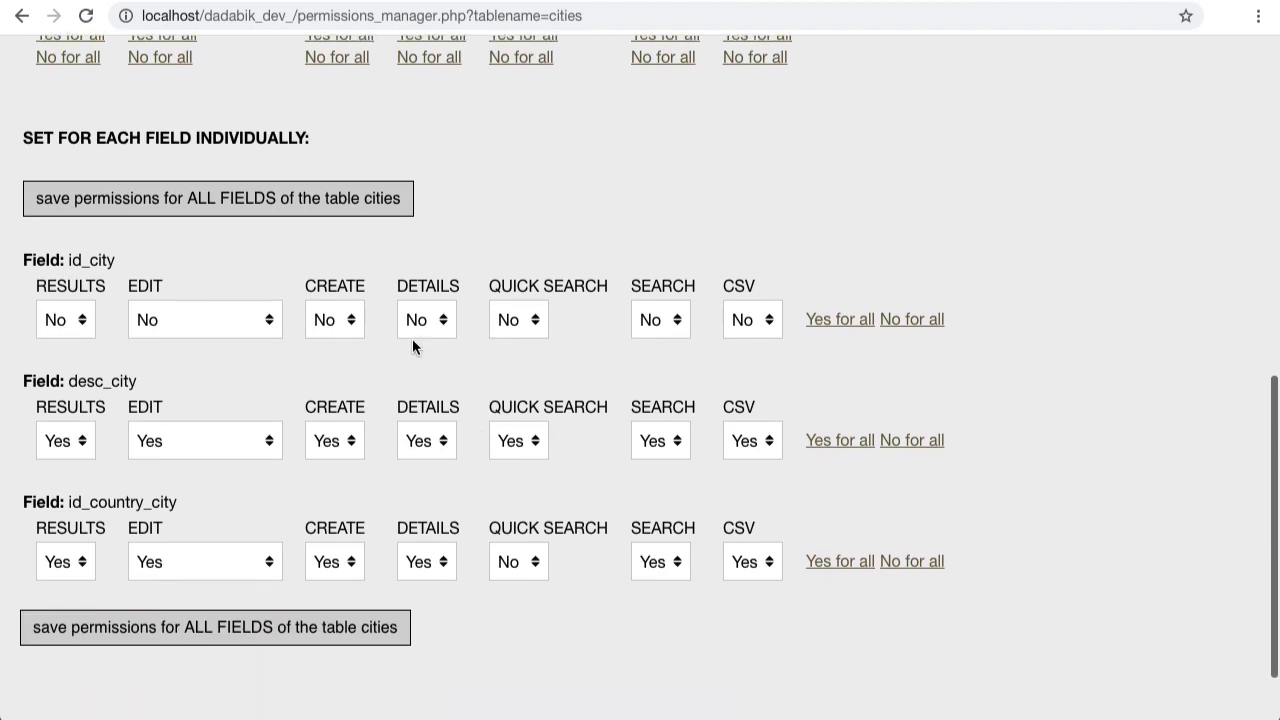
scroll(364, 296, up, 1)
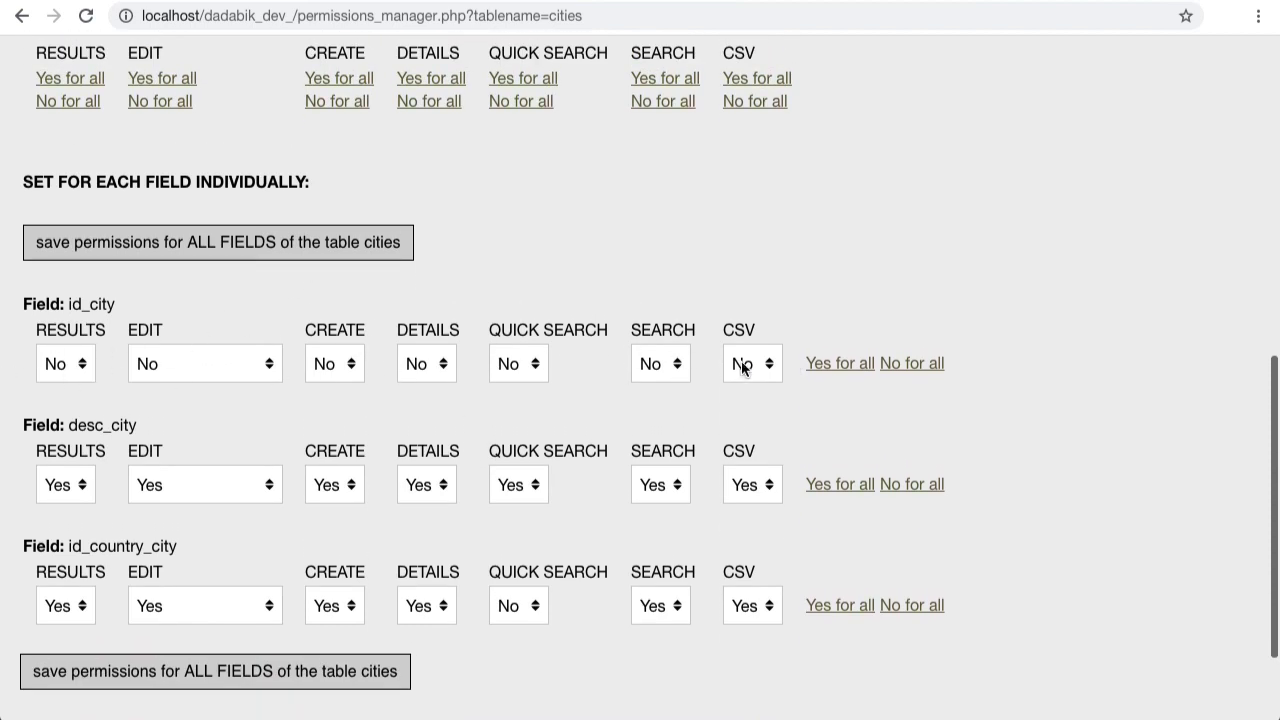
scroll(665, 366, up, 3)
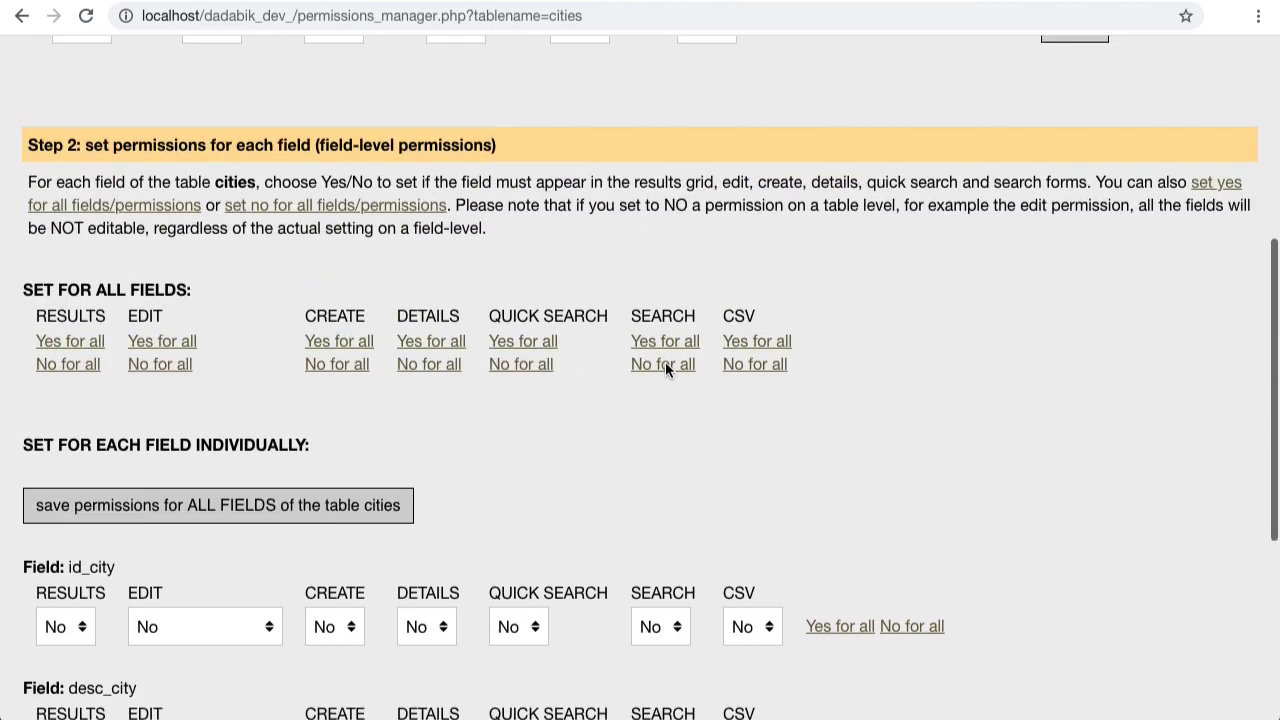
scroll(666, 368, down, 1)
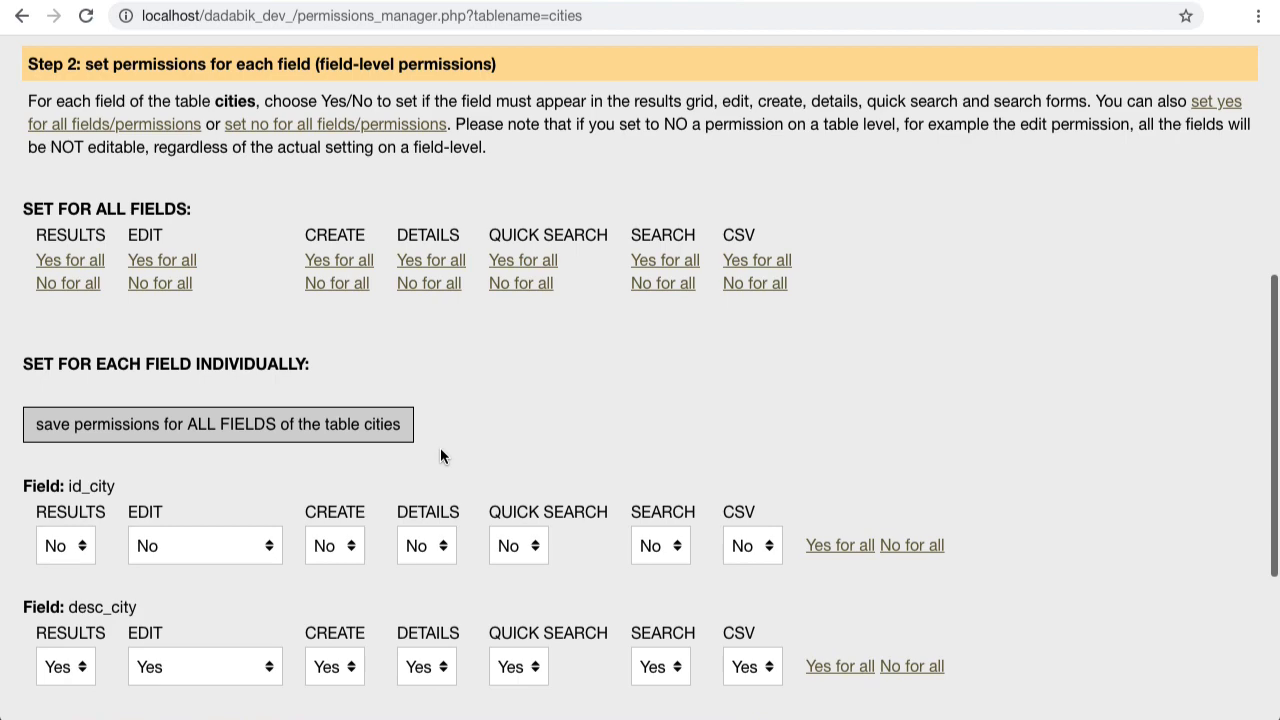
scroll(440, 456, up, 5)
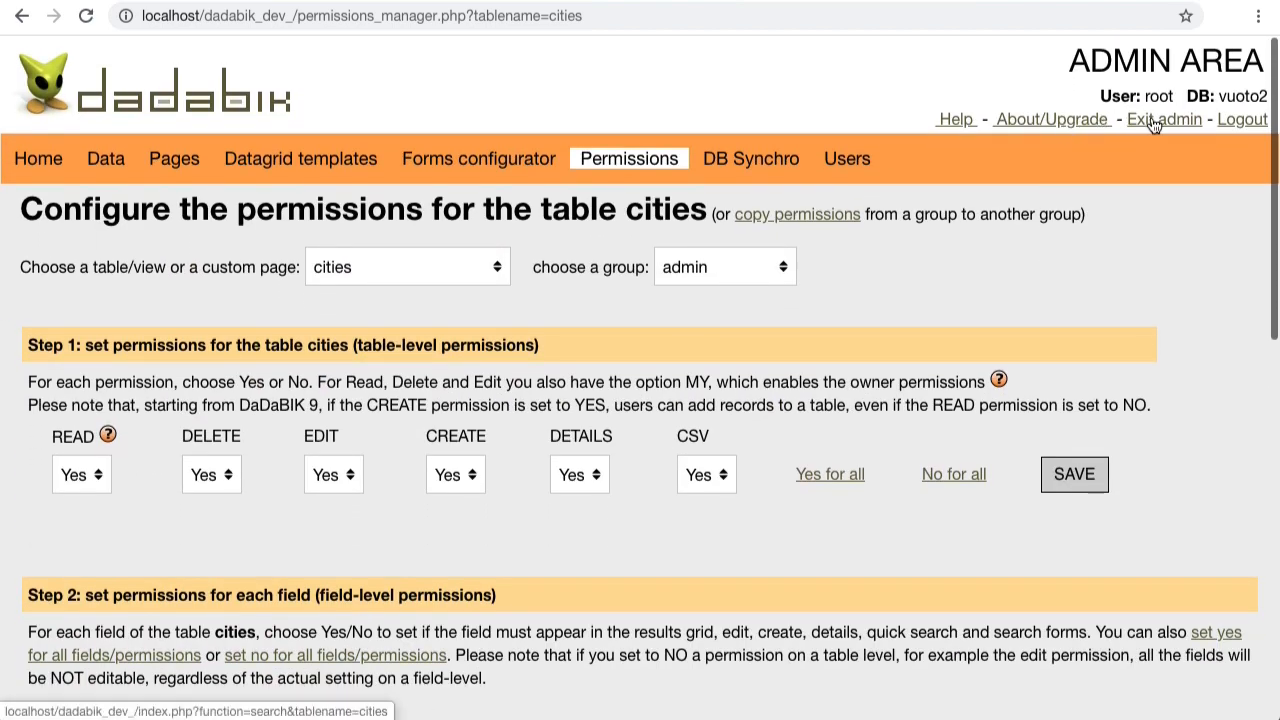
Step: Leave admin and insert a new city 'test city' with country Canada
click(1154, 122)
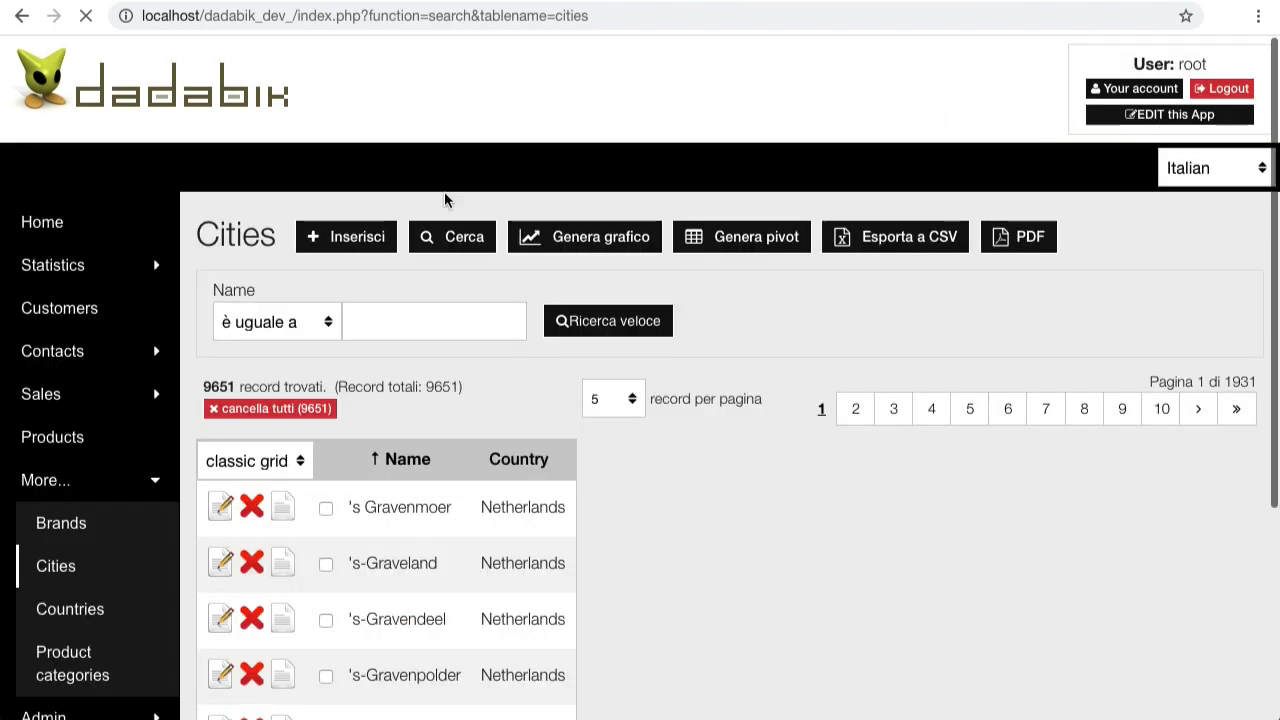
click(339, 250)
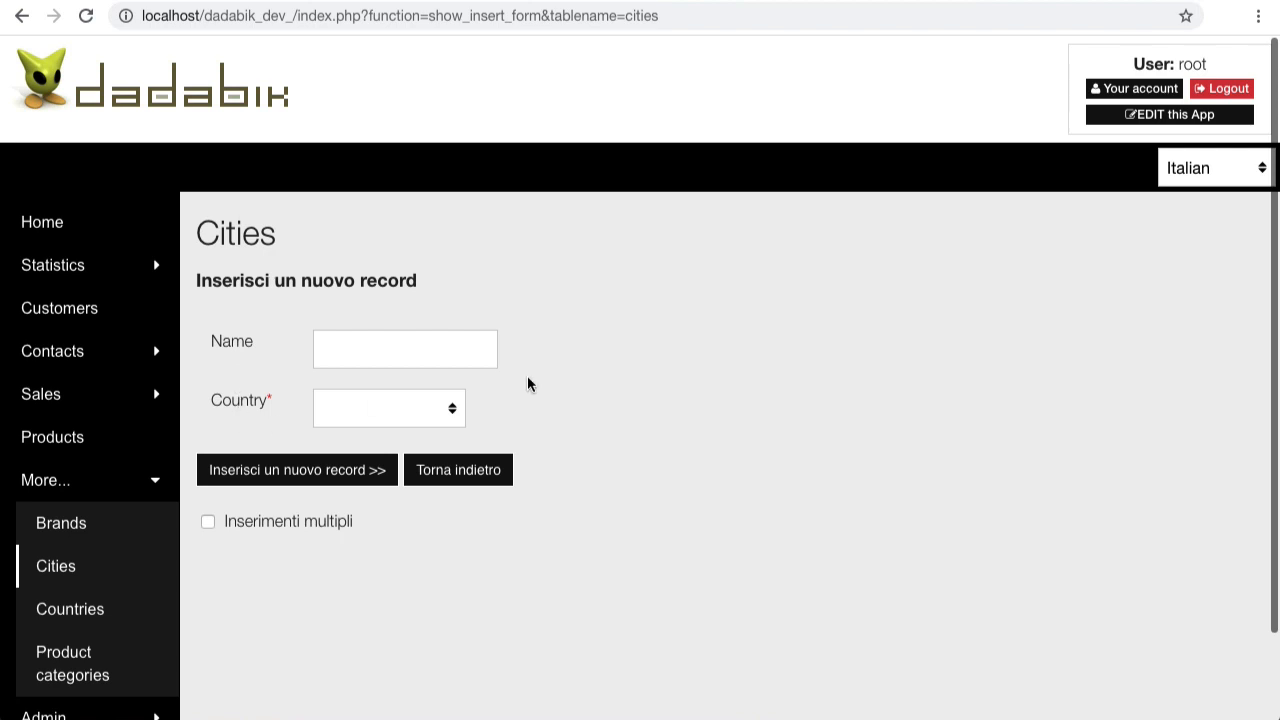
click(332, 349)
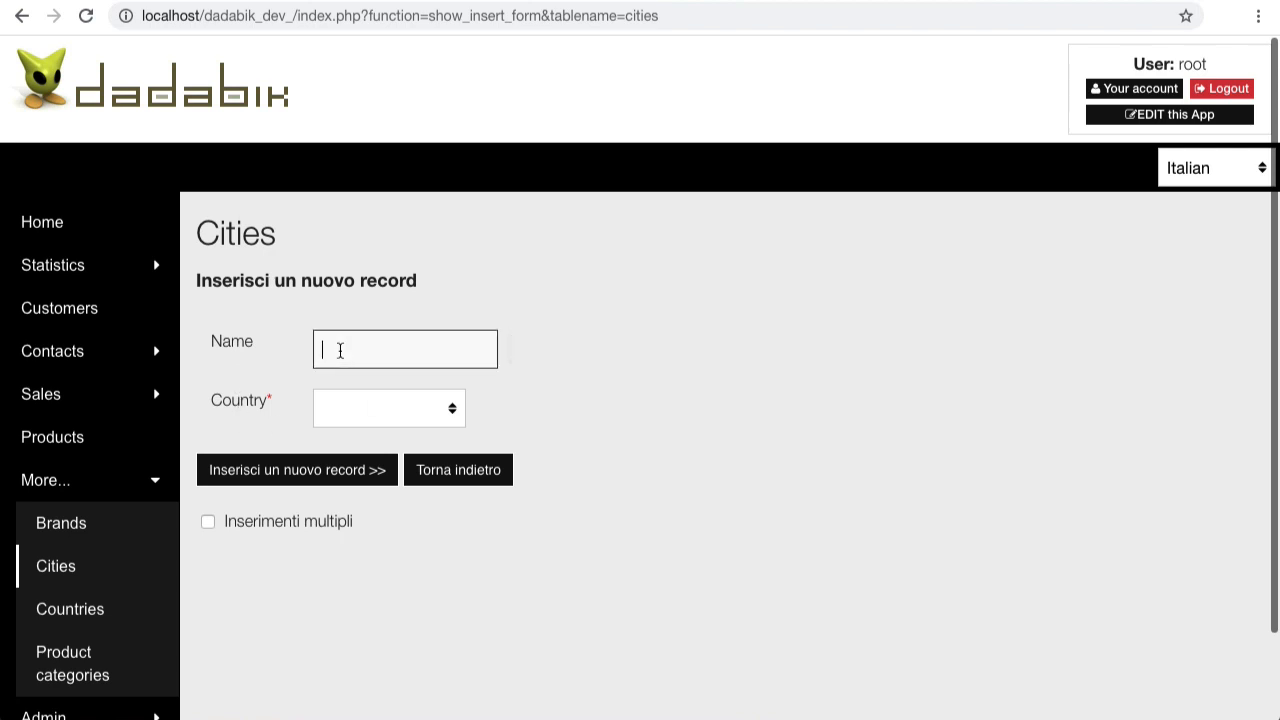
text(test city)
click(362, 408)
click(358, 424)
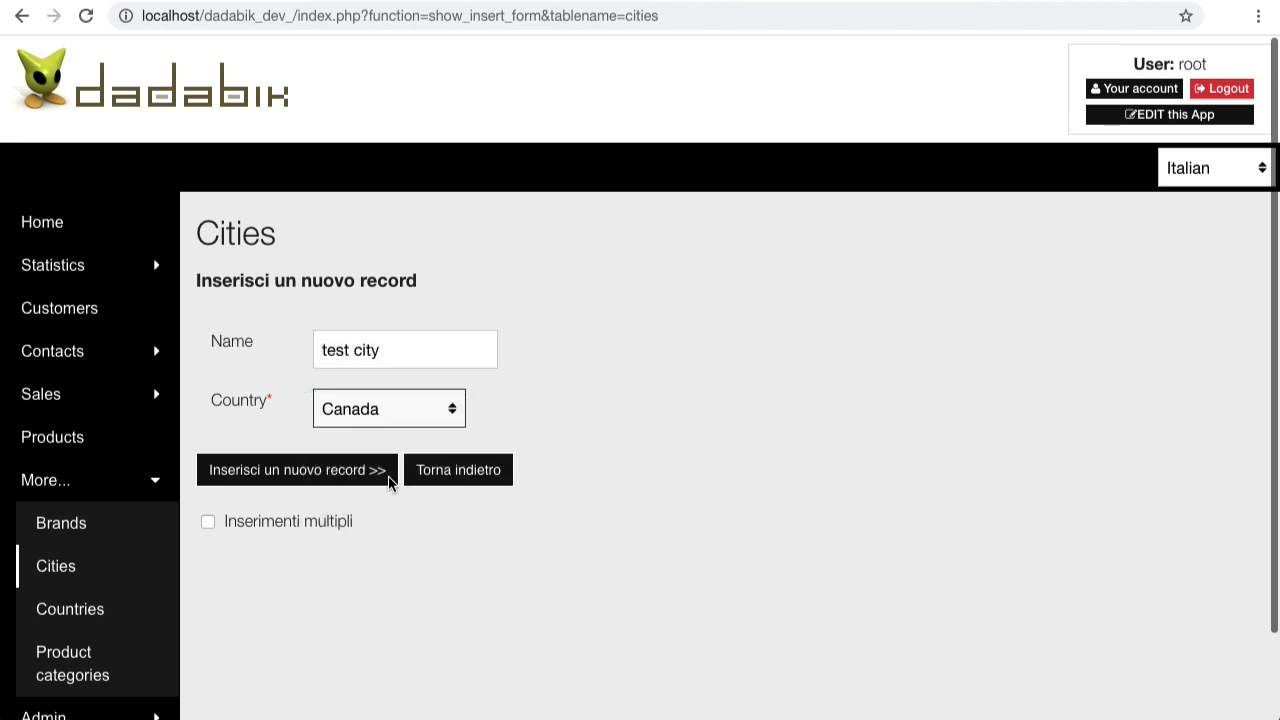
click(358, 474)
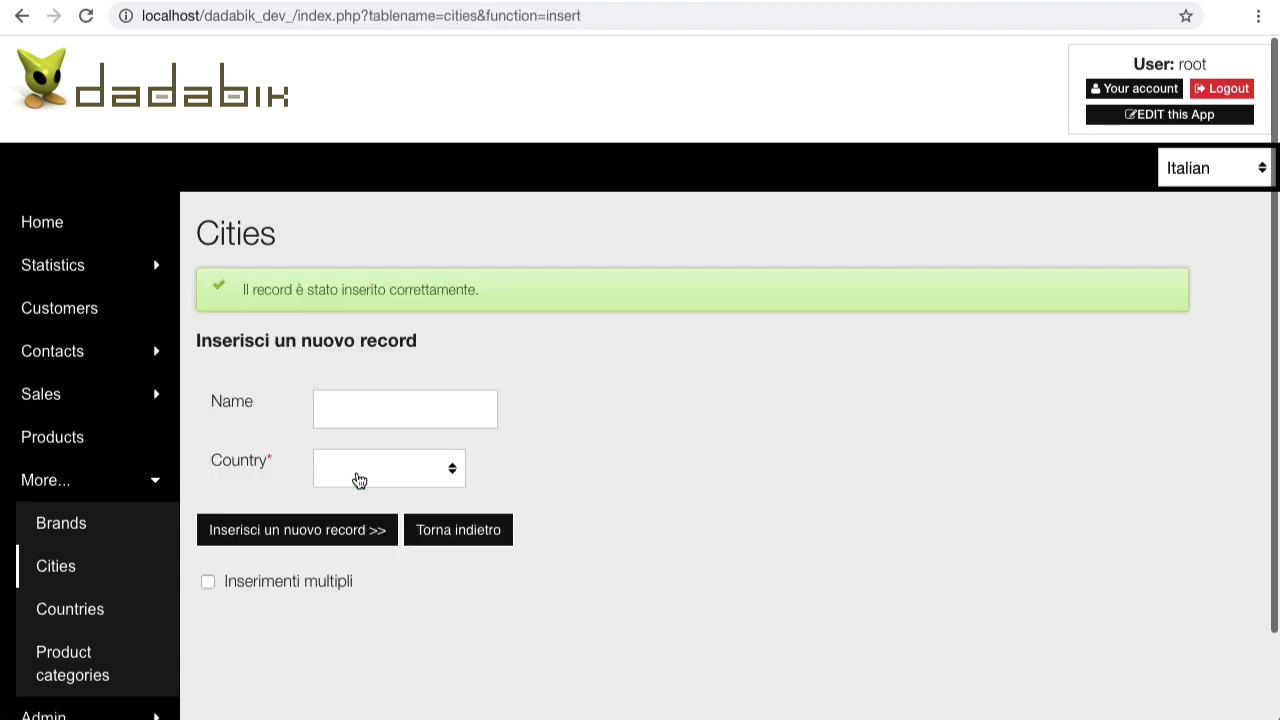
click(449, 530)
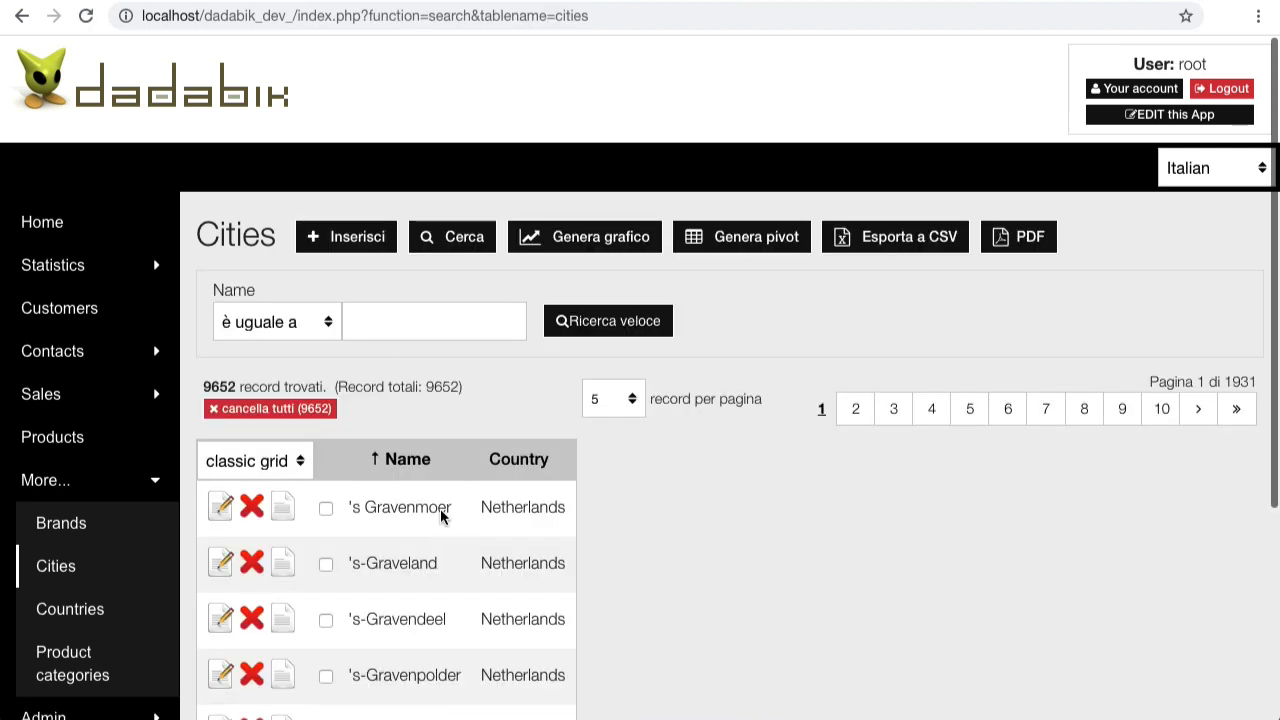
Step: Search Cities by name for 'test city', returning its single Canada record
click(434, 236)
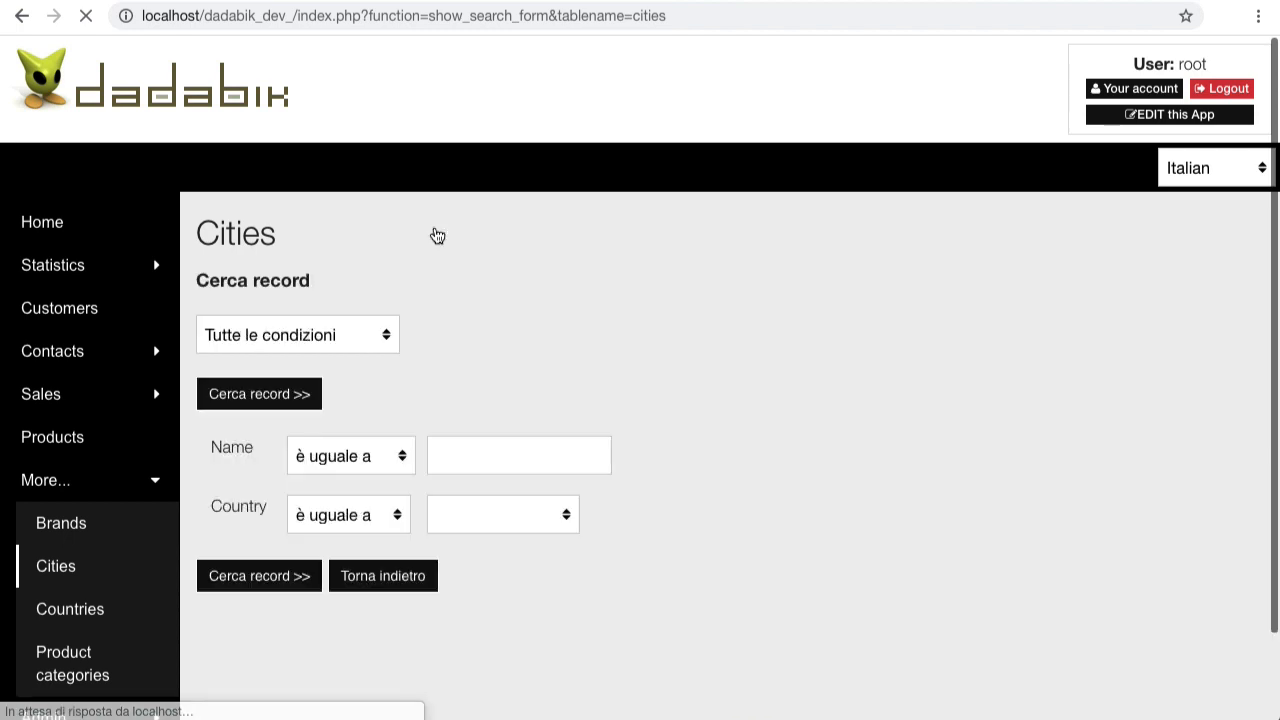
click(490, 442)
text(test city)
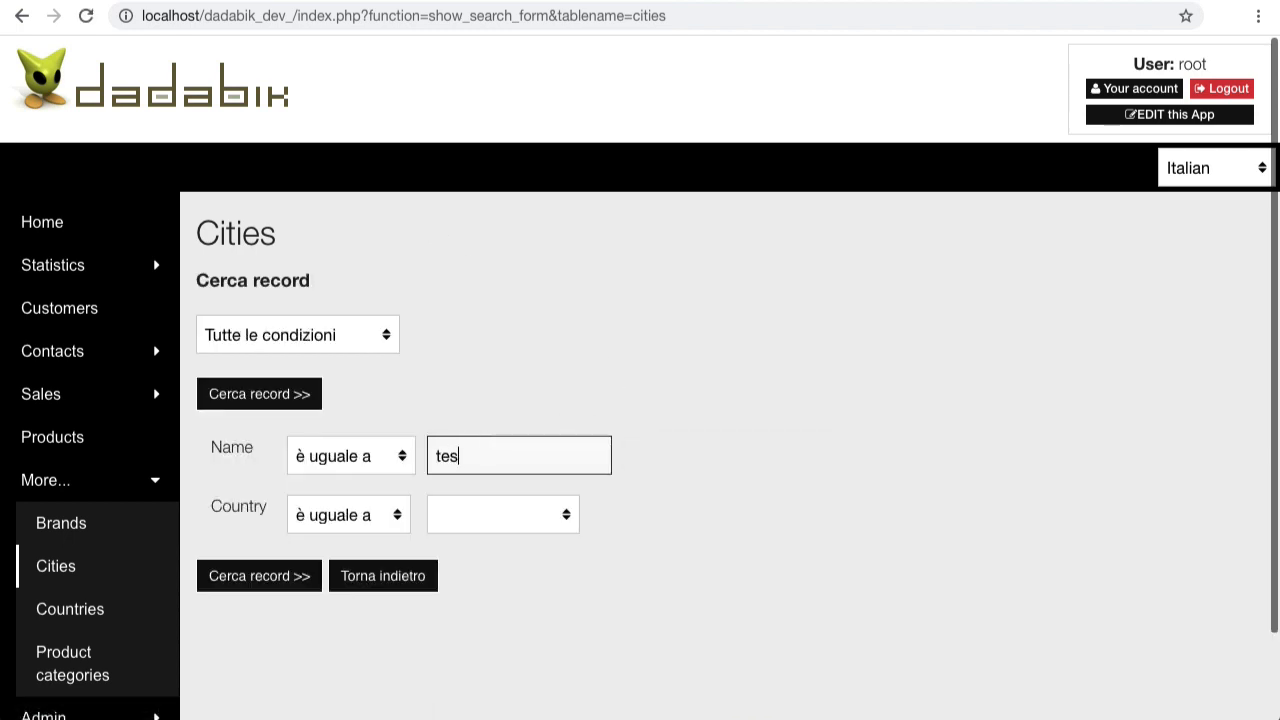
key(Return)
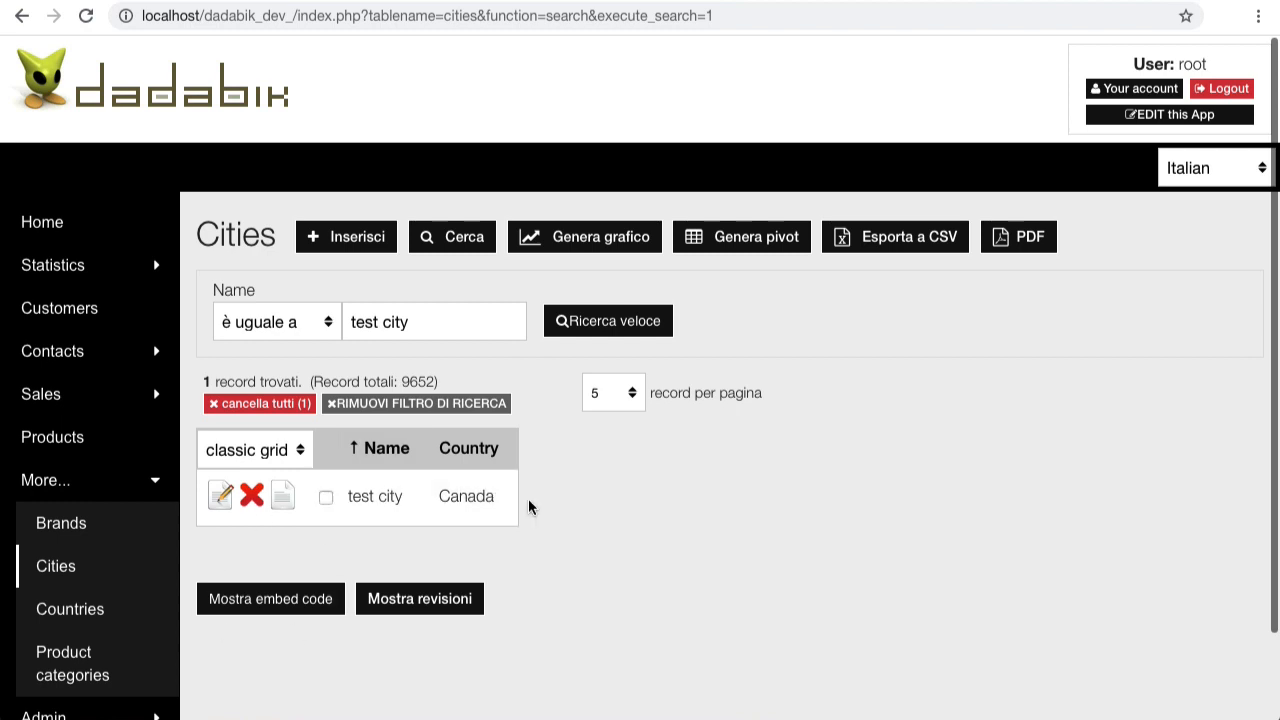
click(1200, 178)
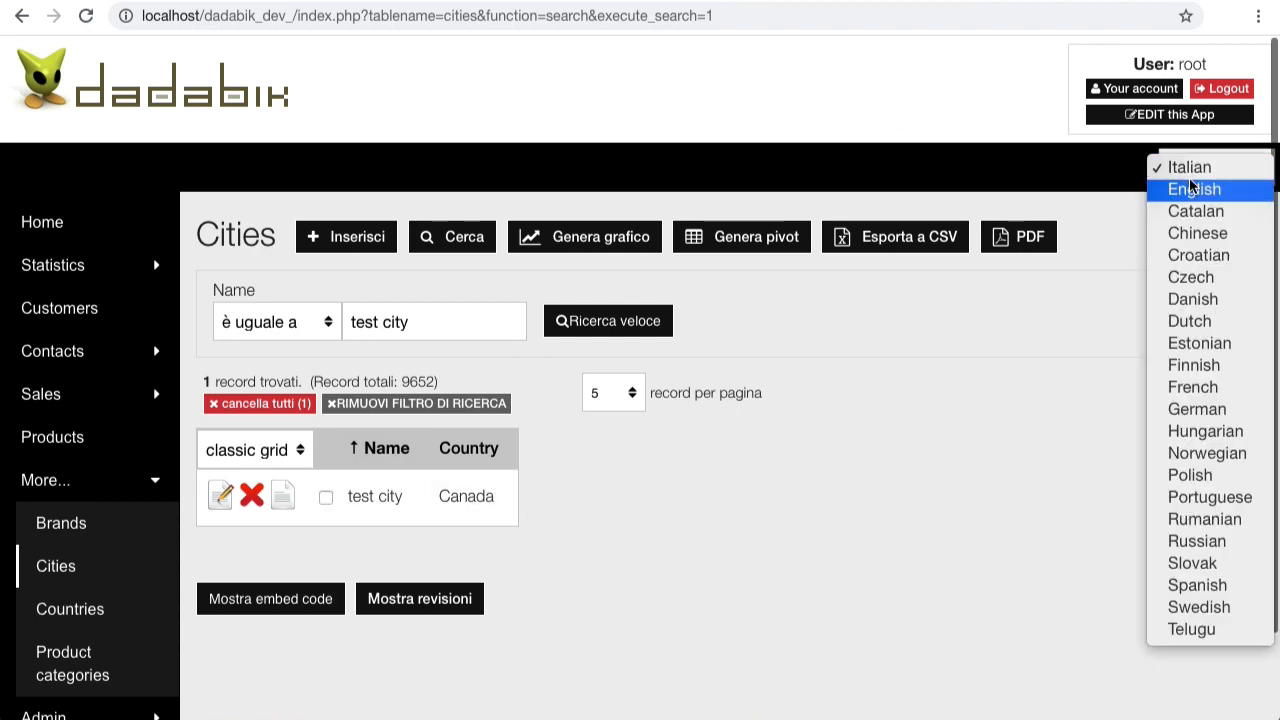
Step: Switch the interface language to English and reopen the Cities list under More...
click(1192, 189)
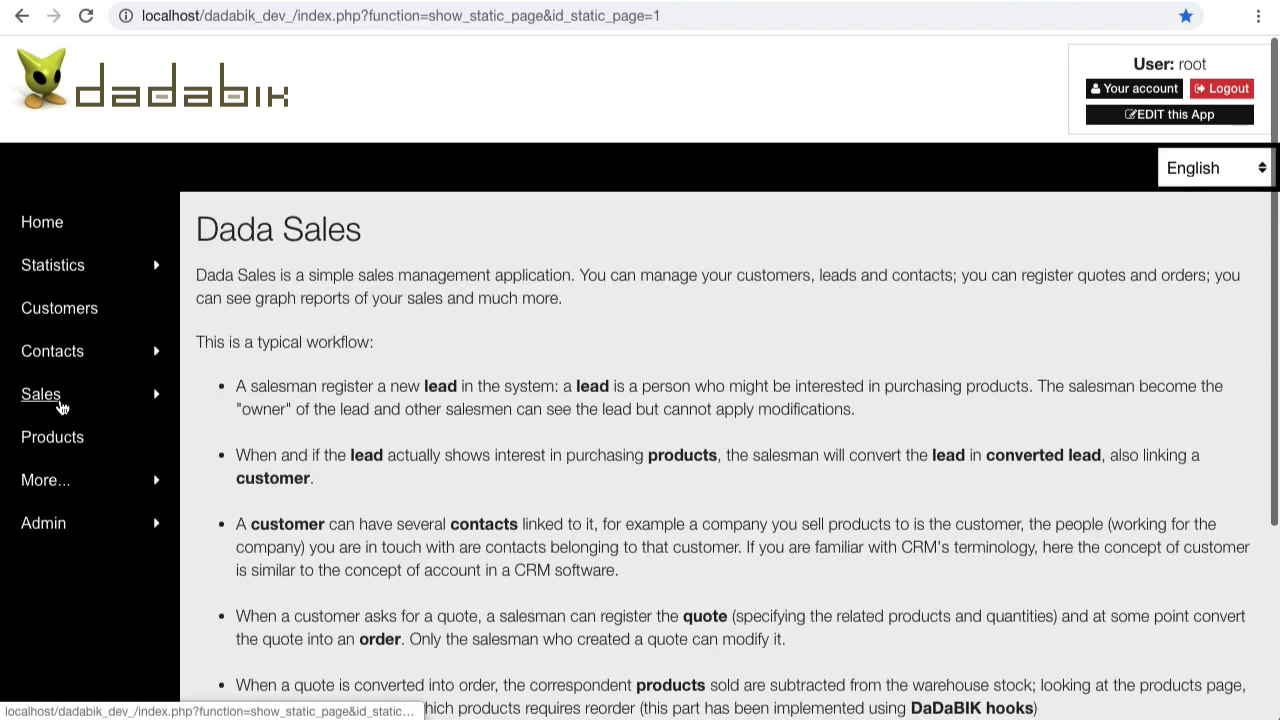
click(62, 490)
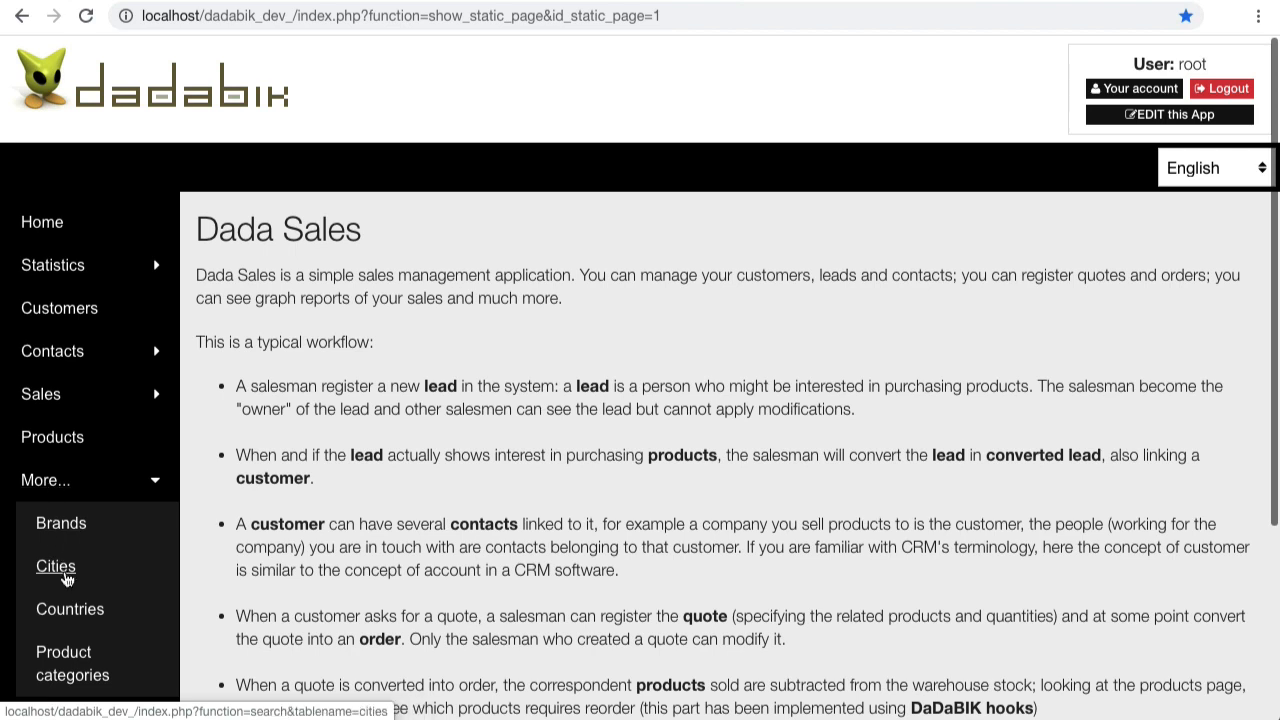
click(56, 566)
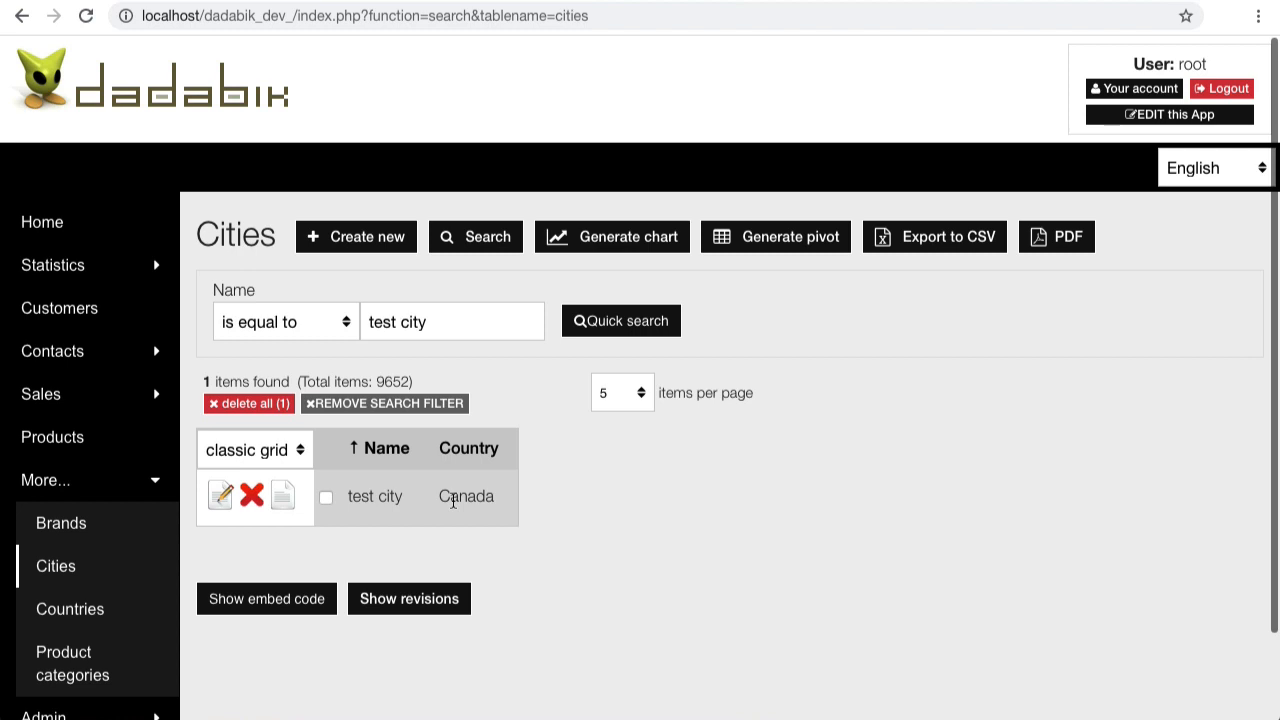
Step: Open the test city record for editing, then enter the app's admin area
click(223, 497)
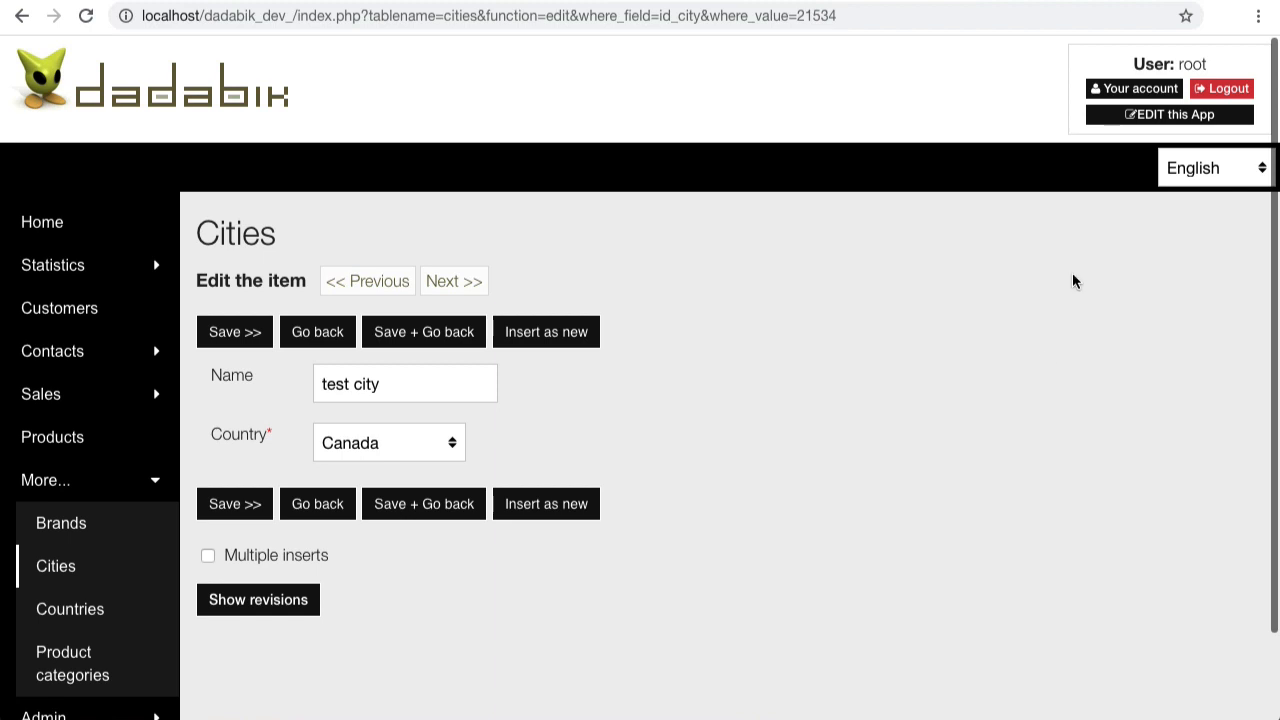
click(1136, 118)
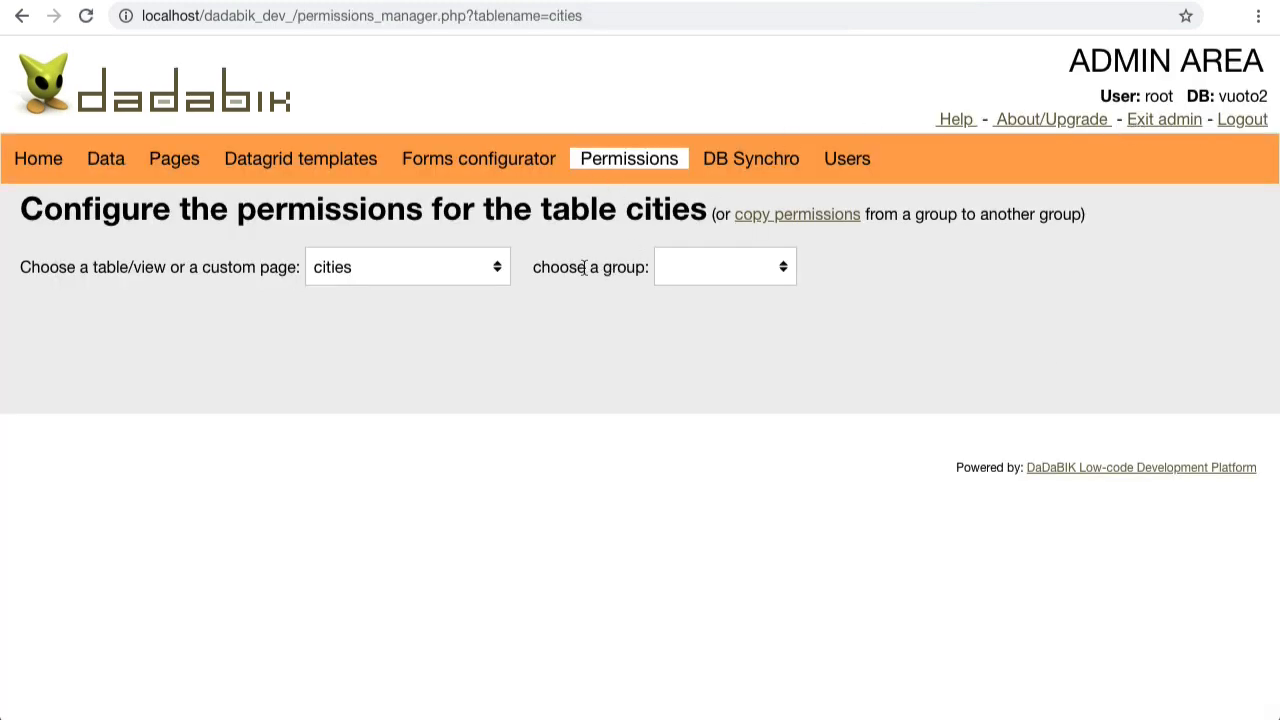
Step: Show the cities form configuration for id_city and expand its Field type options
click(450, 155)
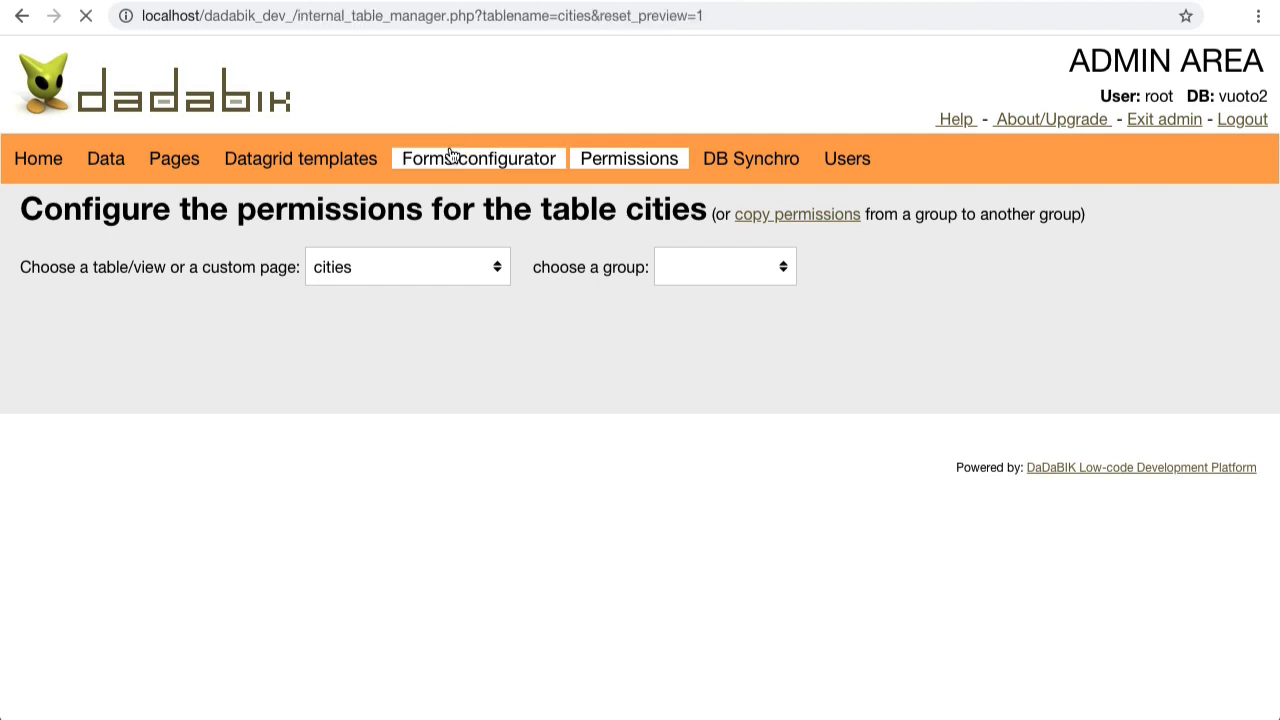
scroll(277, 432, down, 1)
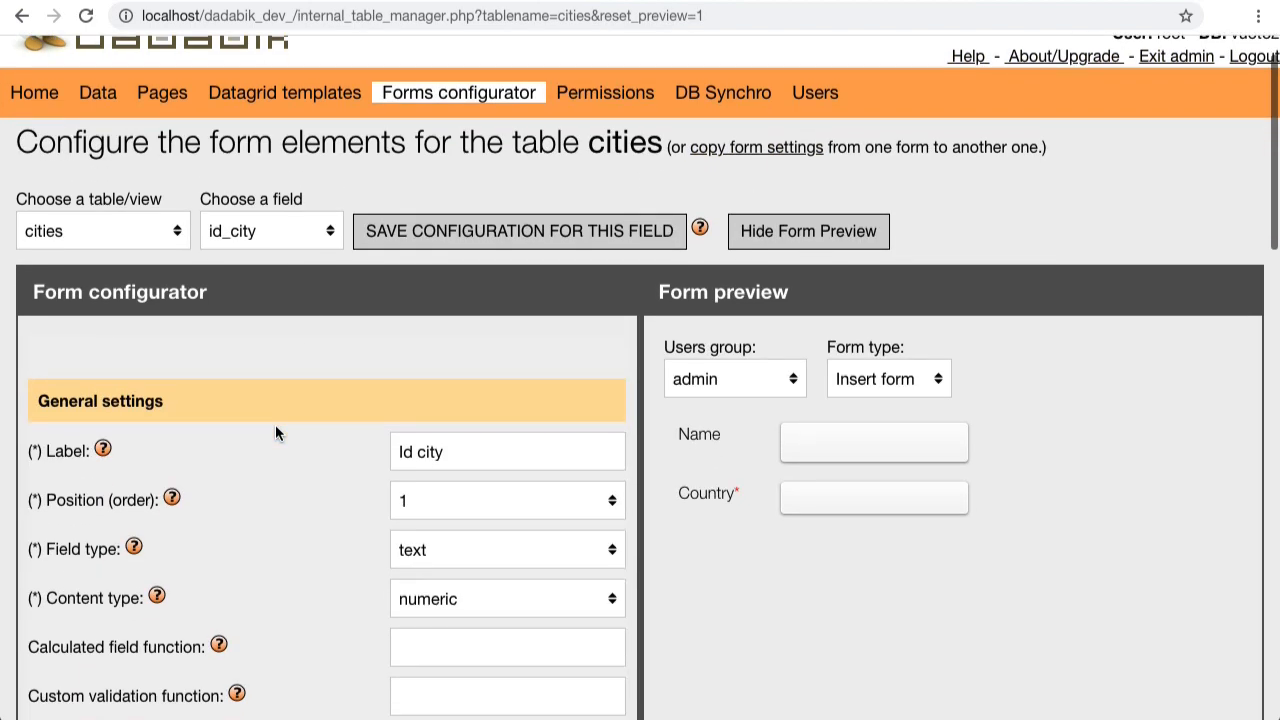
scroll(275, 424, down, 1)
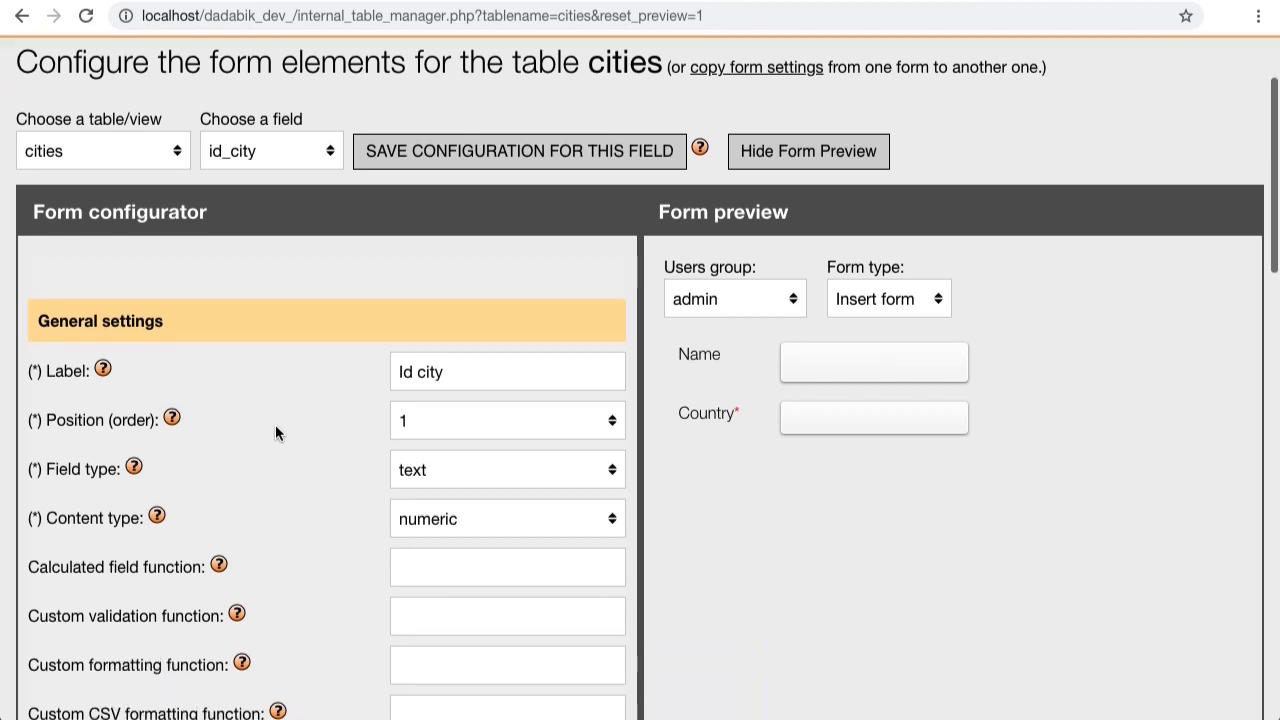
scroll(334, 443, down, 1)
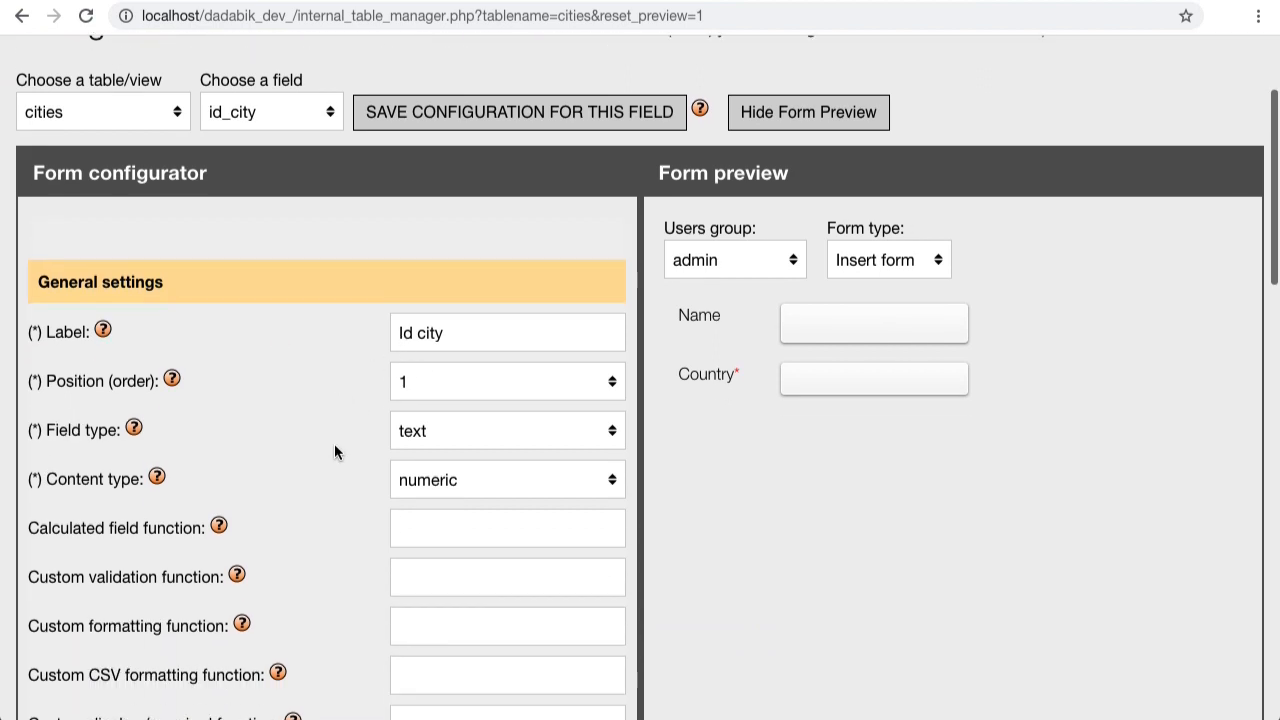
click(464, 431)
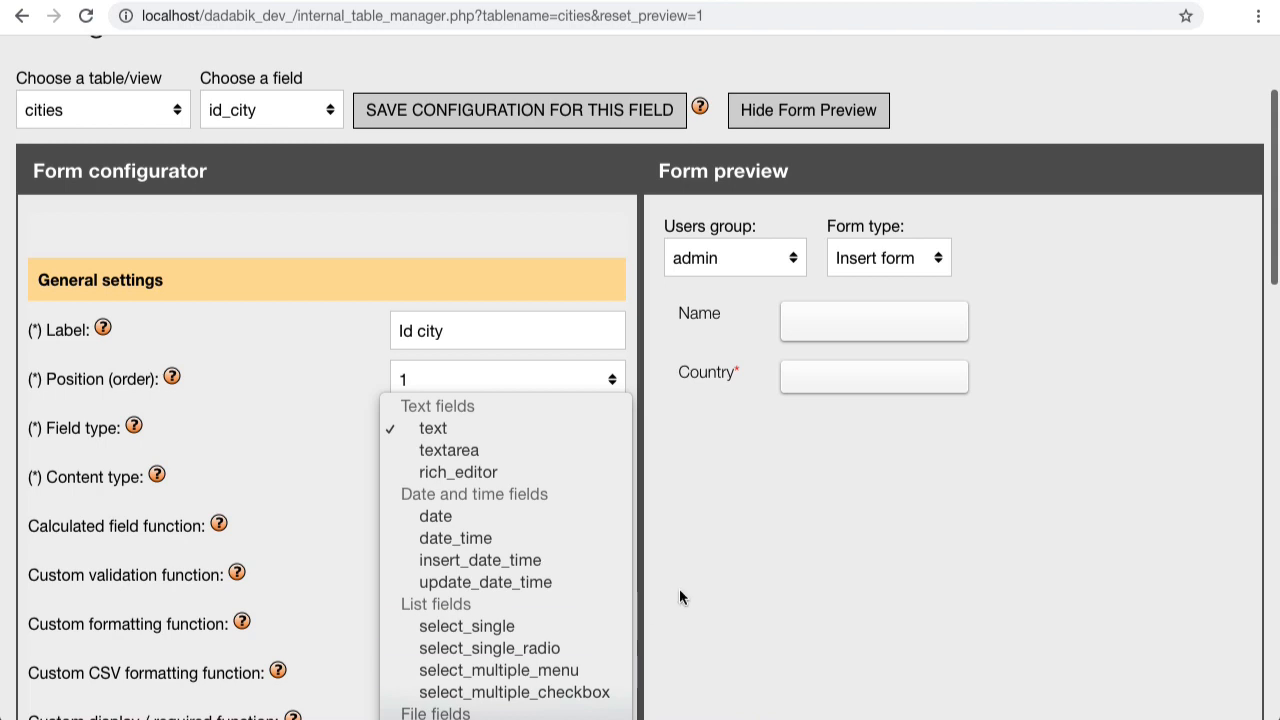
click(290, 385)
scroll(540, 453, down, 5)
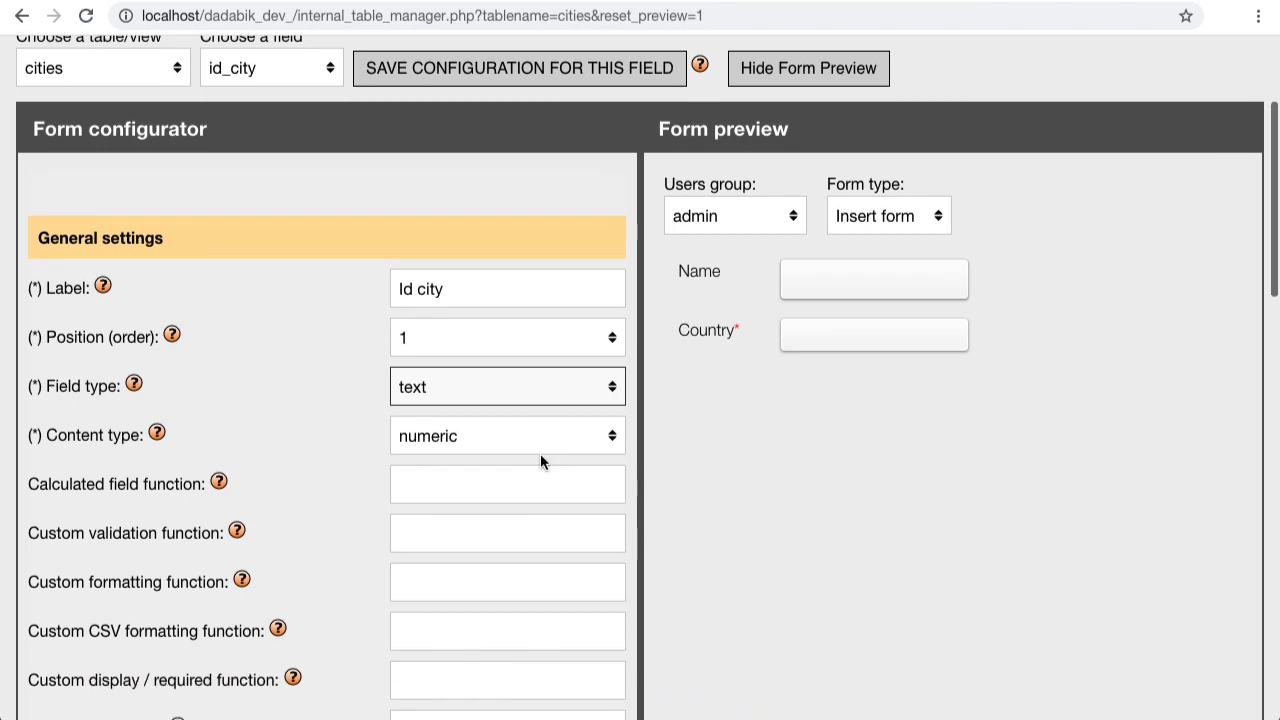
scroll(540, 453, up, 3)
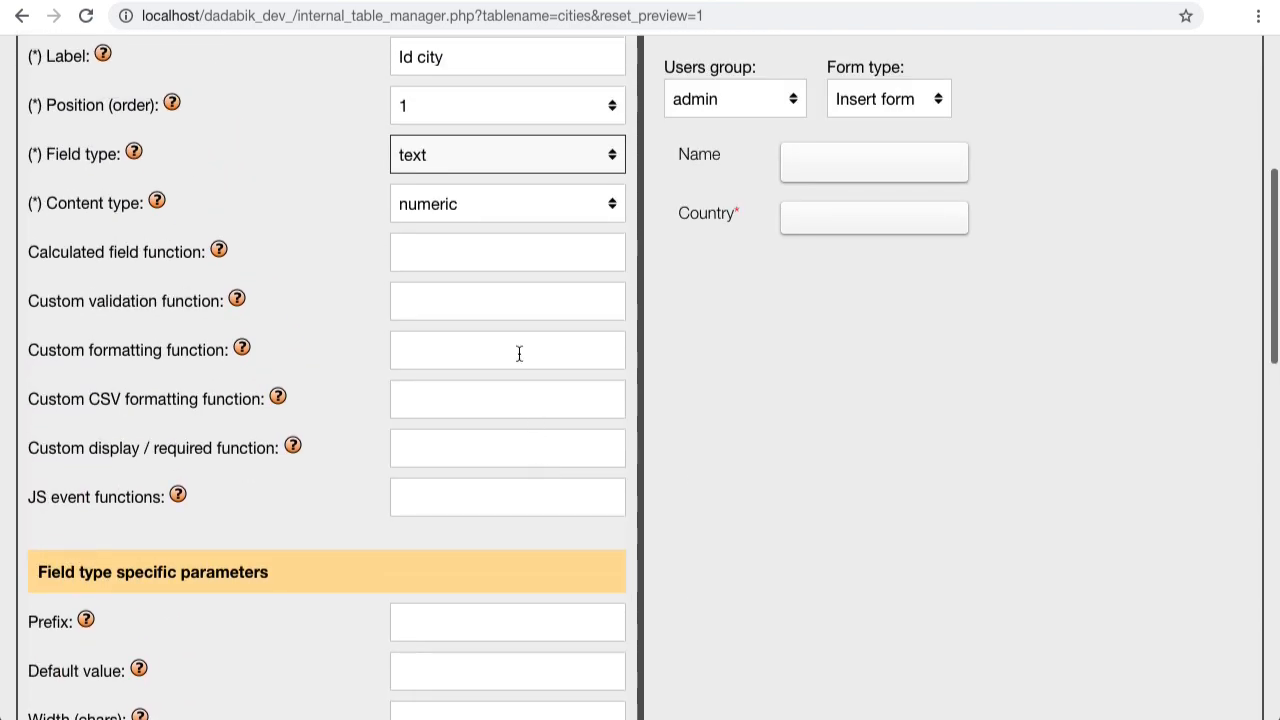
click(478, 168)
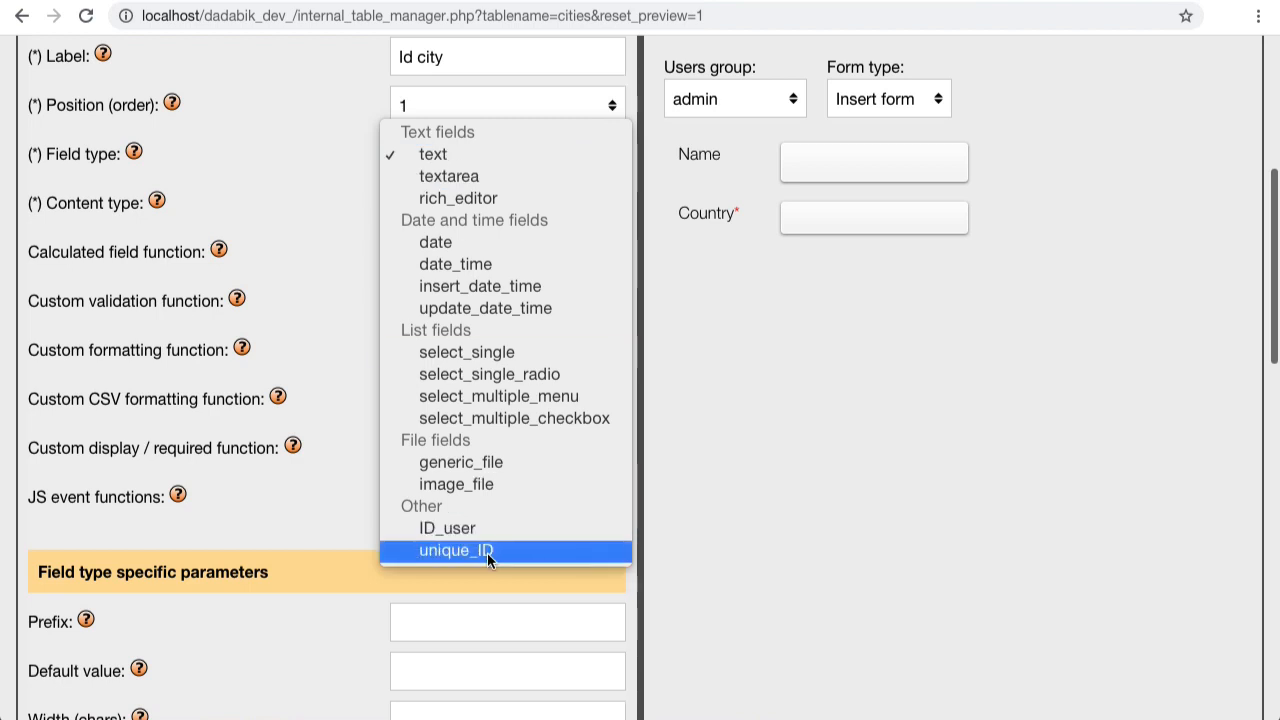
click(887, 312)
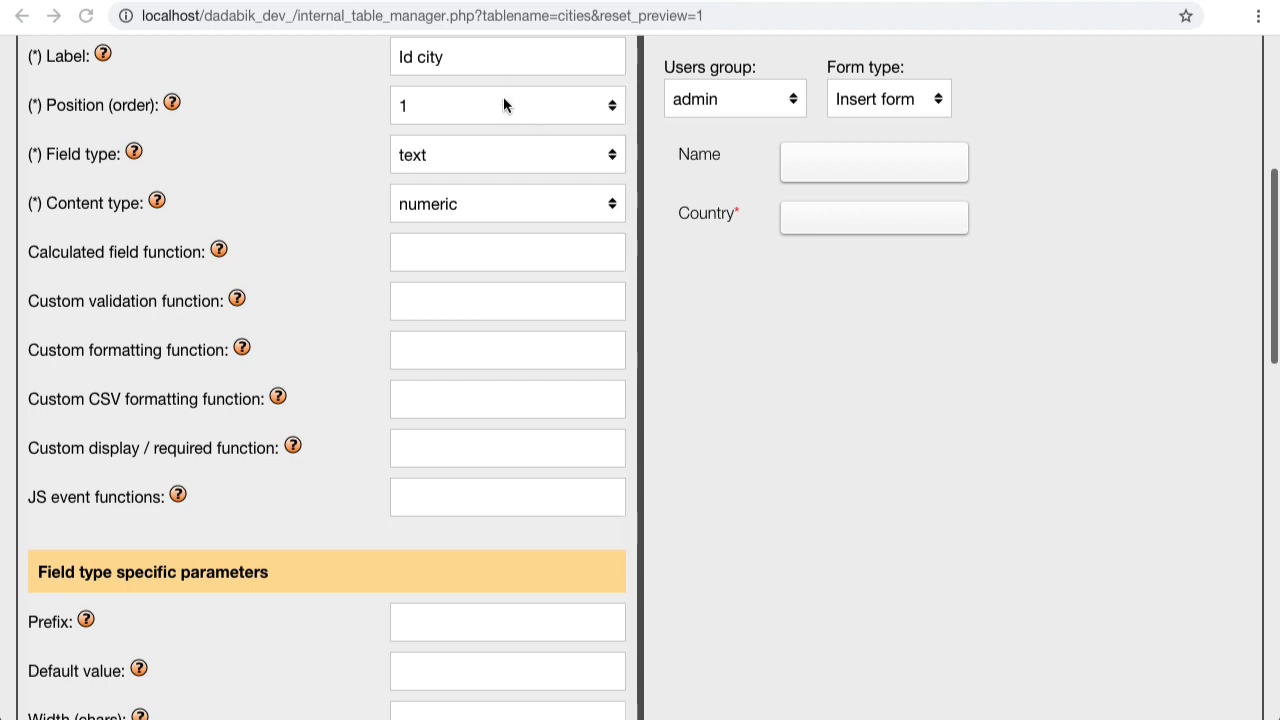
scroll(438, 94, up, 2)
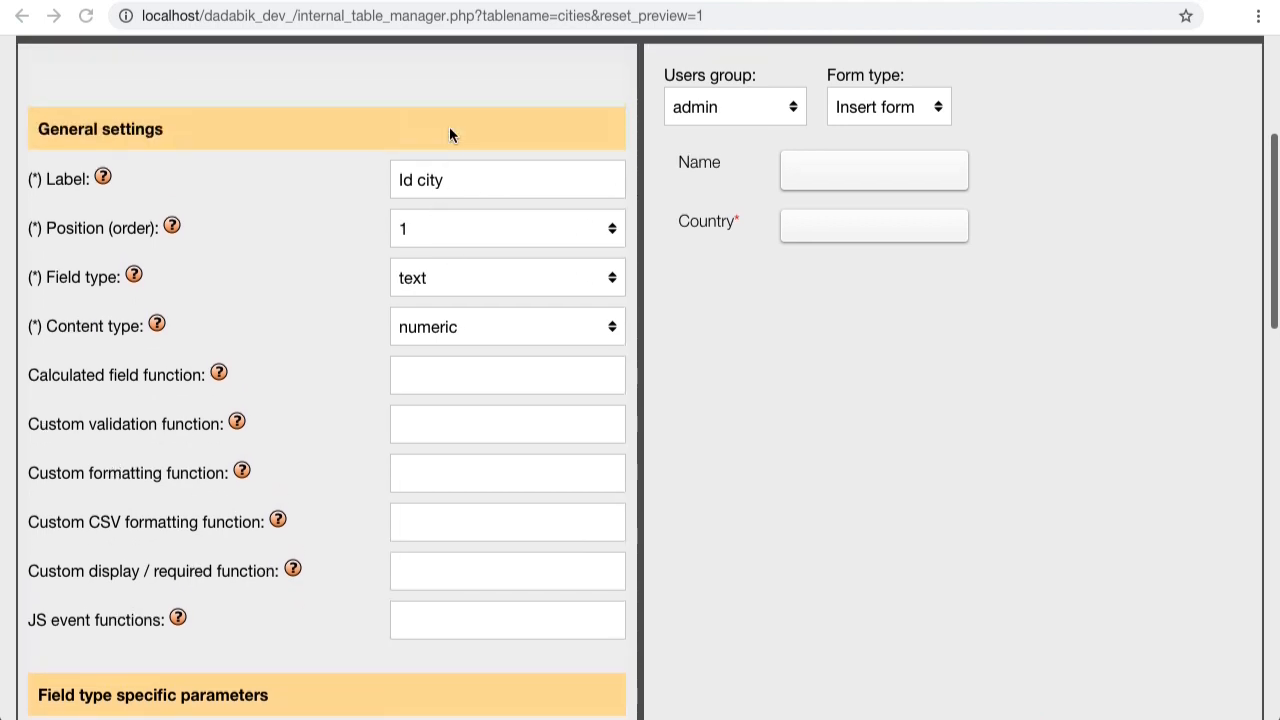
scroll(454, 262, down, 1)
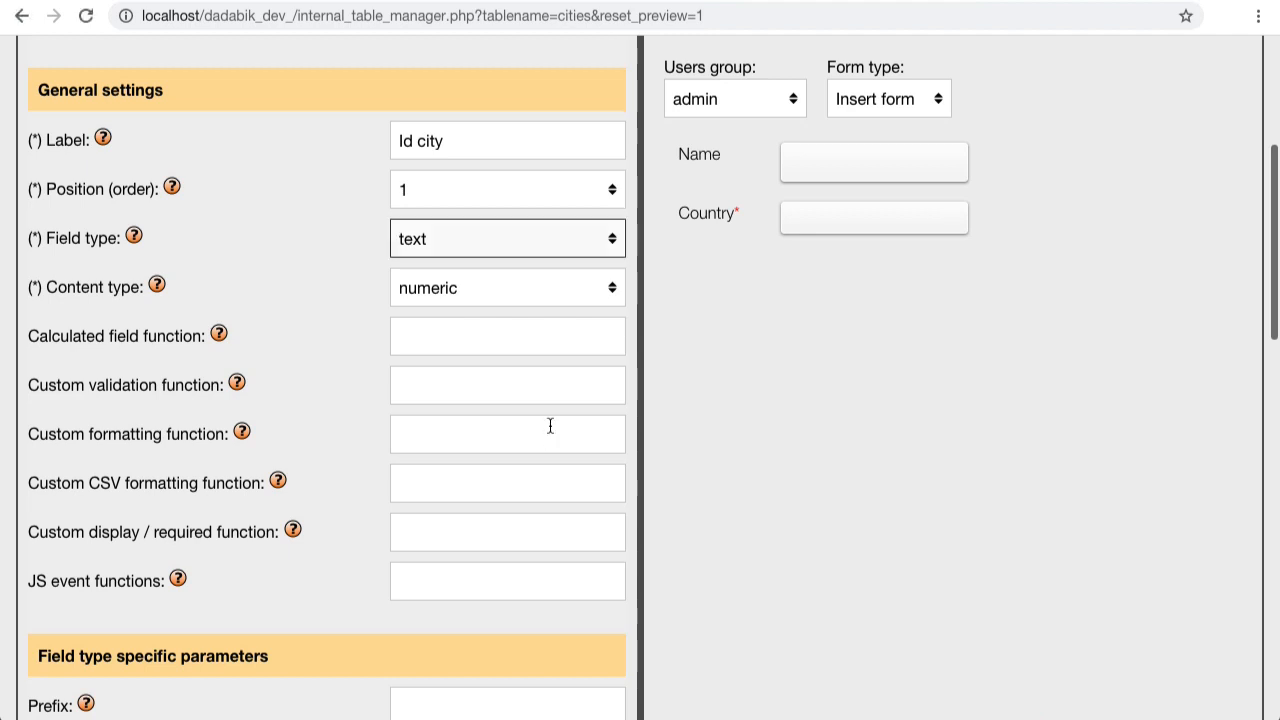
click(452, 238)
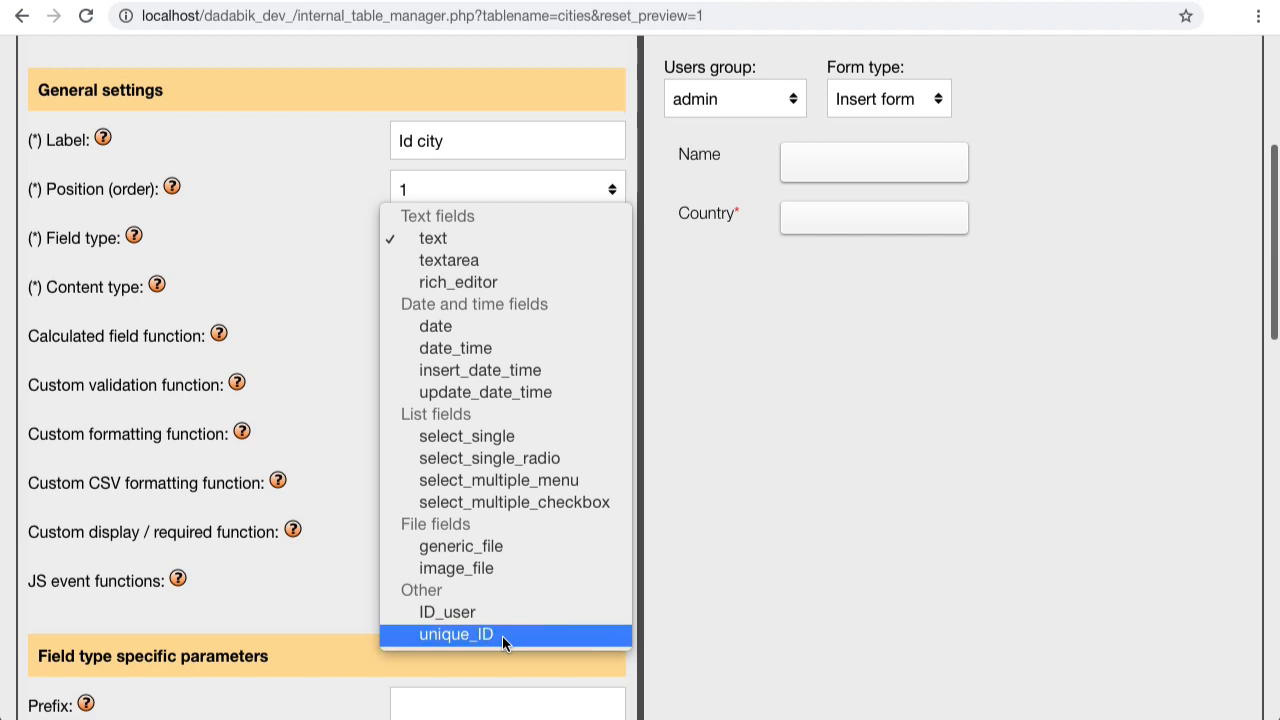
click(755, 363)
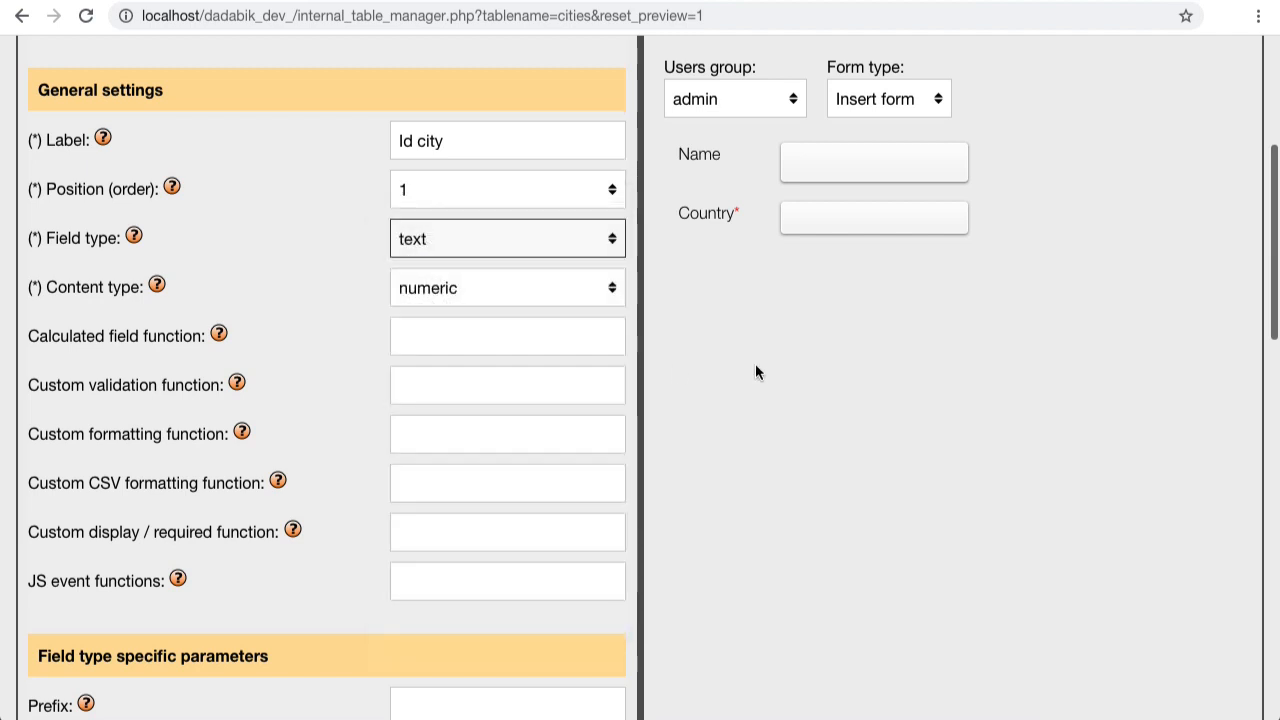